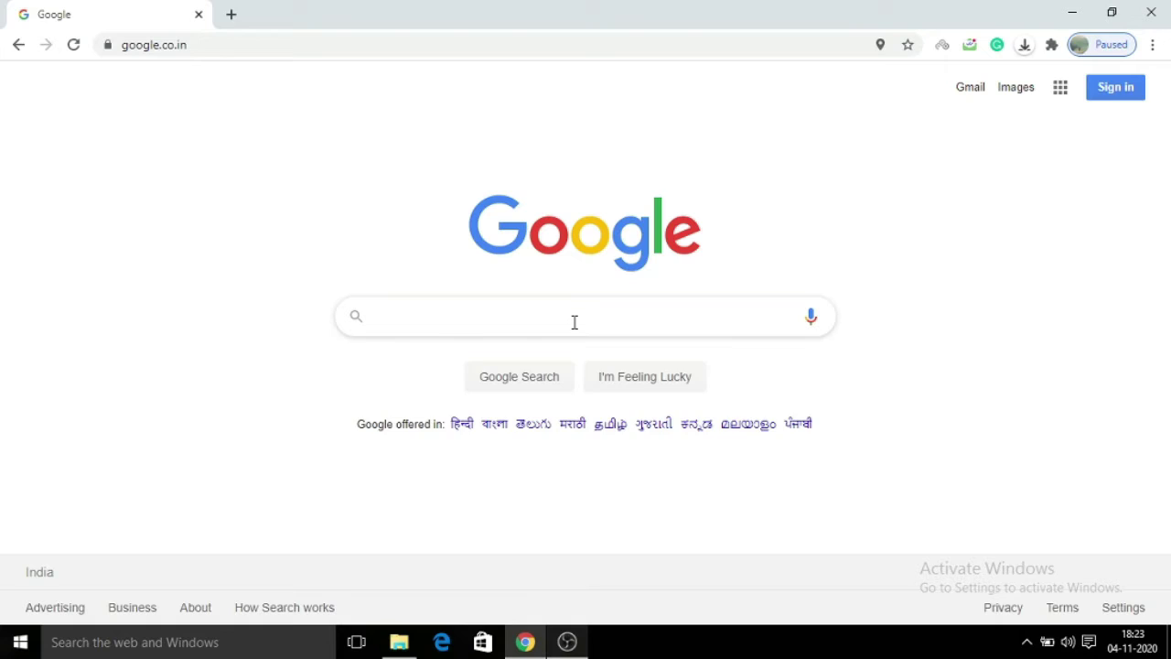
# - Search Google for 'google flight' and open the Google Flights page
pyautogui.click(575, 322)
pyautogui.write('go')
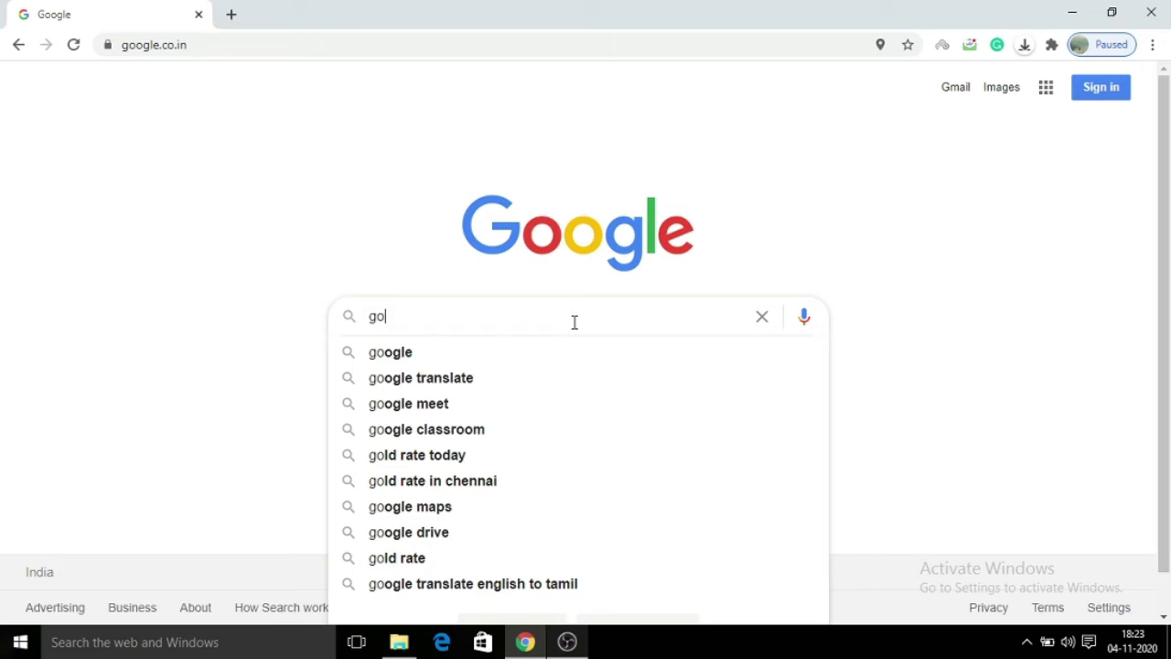
pyautogui.write('ogle flight')
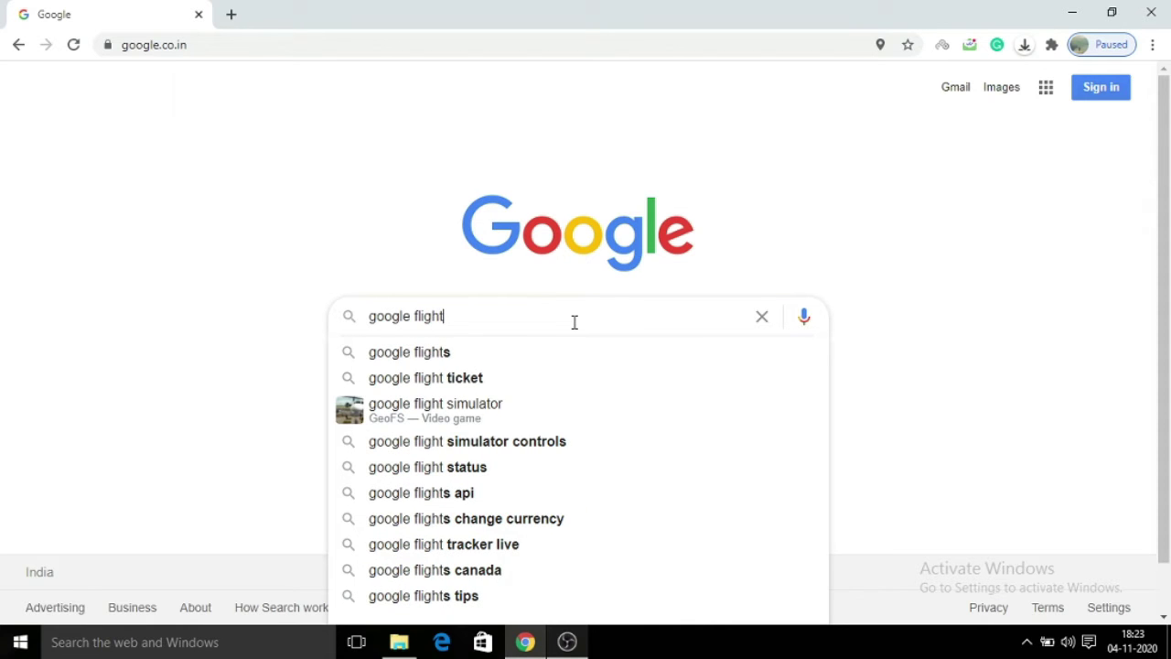
pyautogui.click(438, 357)
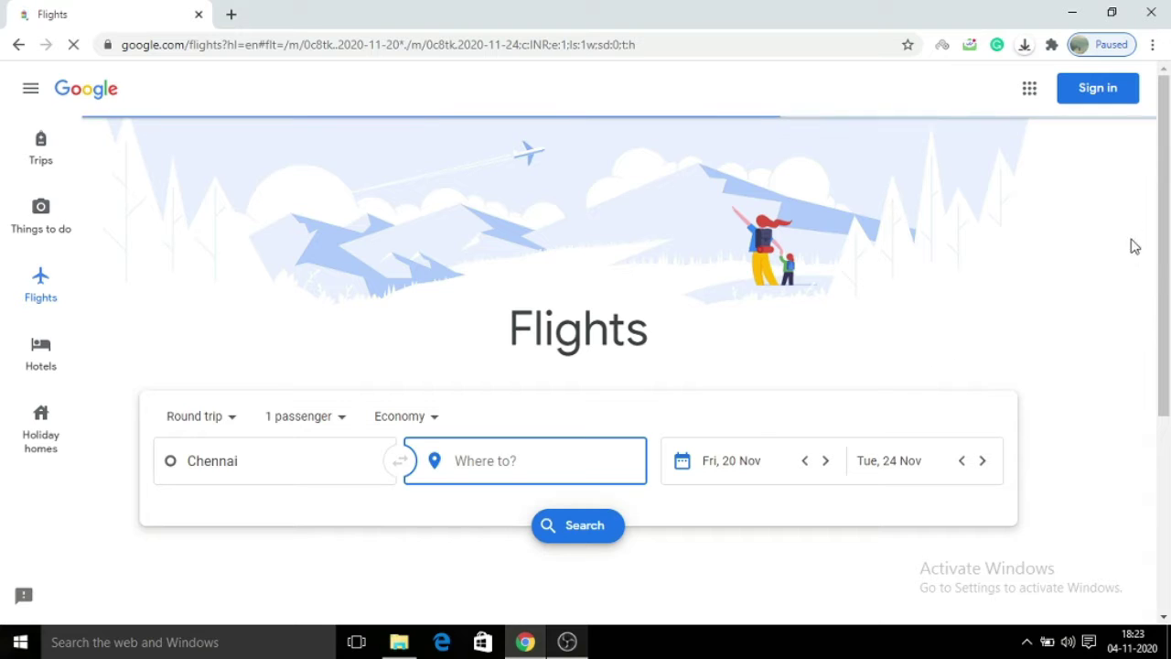
pyautogui.moveTo(1165, 262); pyautogui.dragTo(1165, 334)
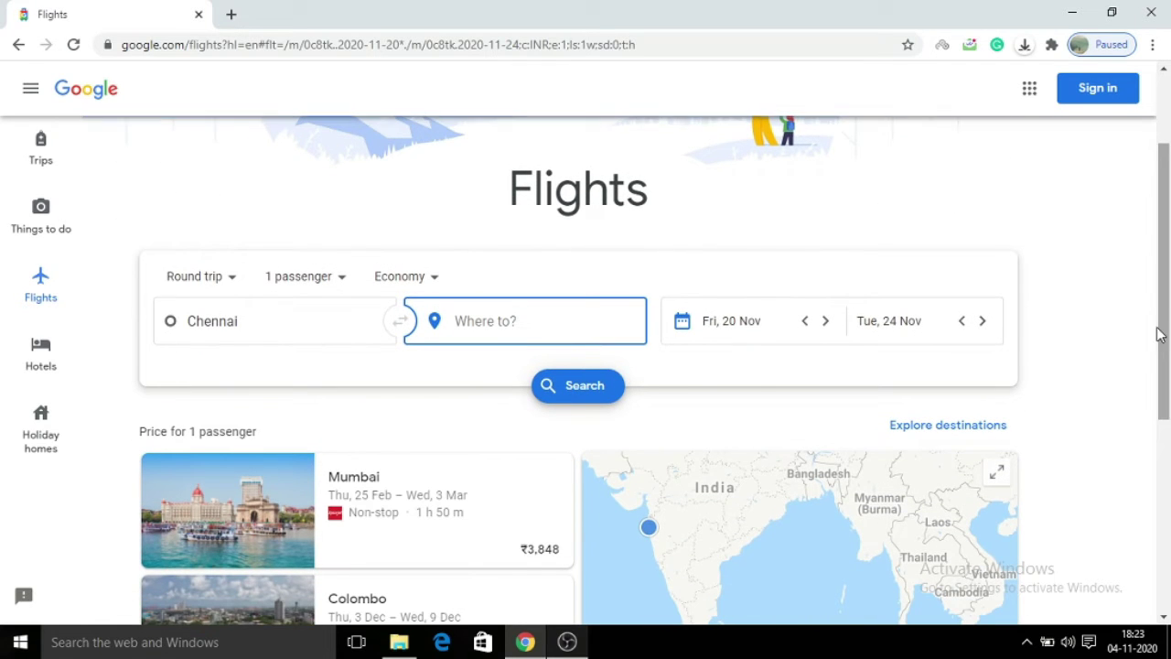
pyautogui.click(332, 340)
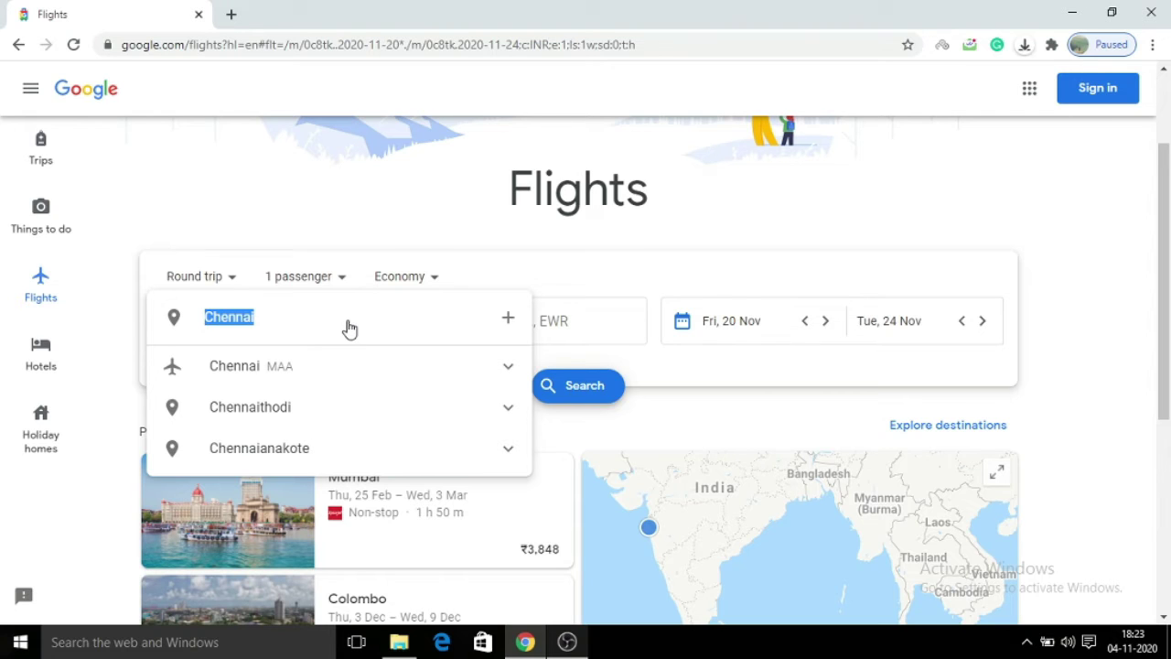
# - Keep Chennai as the origin and set India as the destination
pyautogui.click(567, 276)
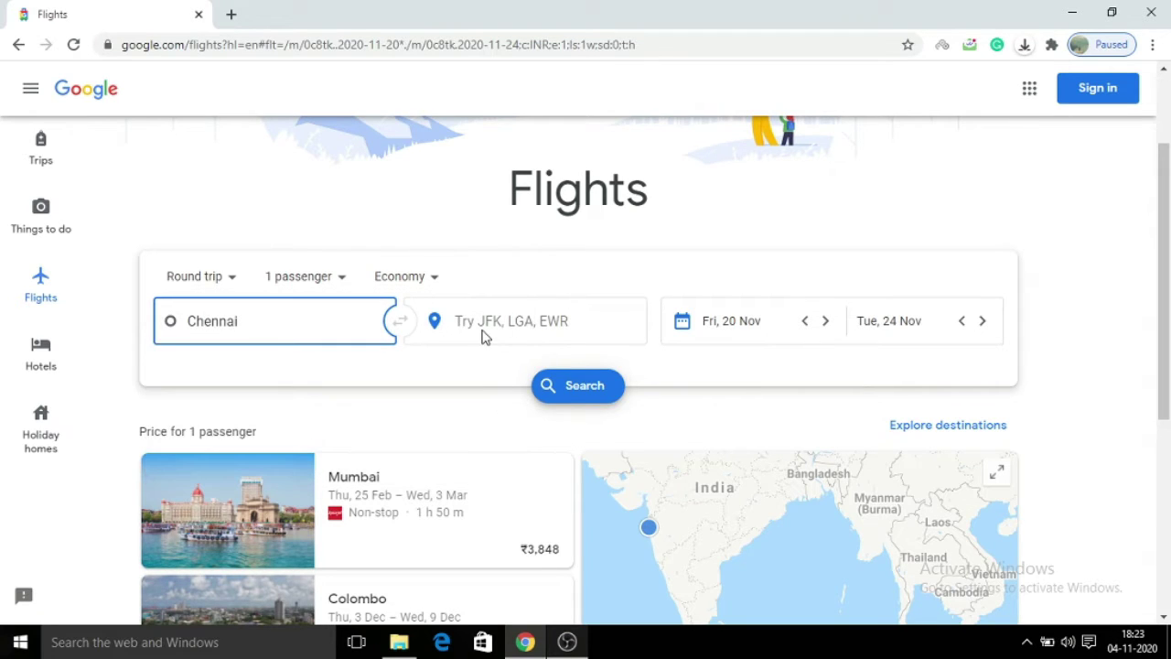
pyautogui.click(575, 327)
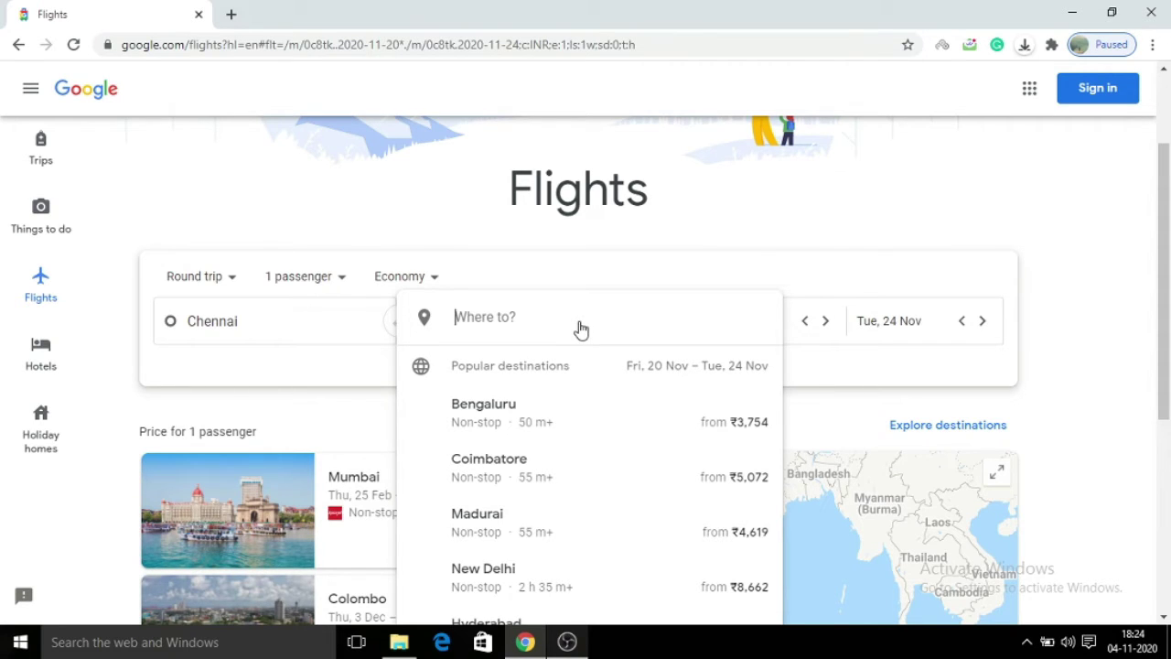
pyautogui.write('india')
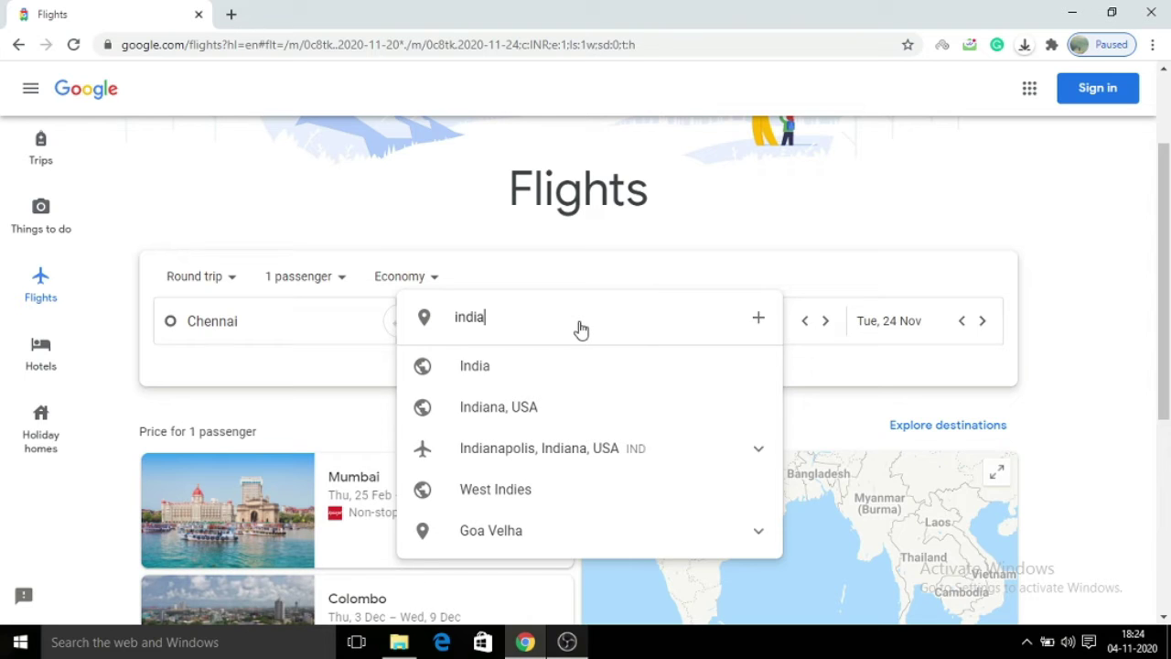
pyautogui.click(535, 381)
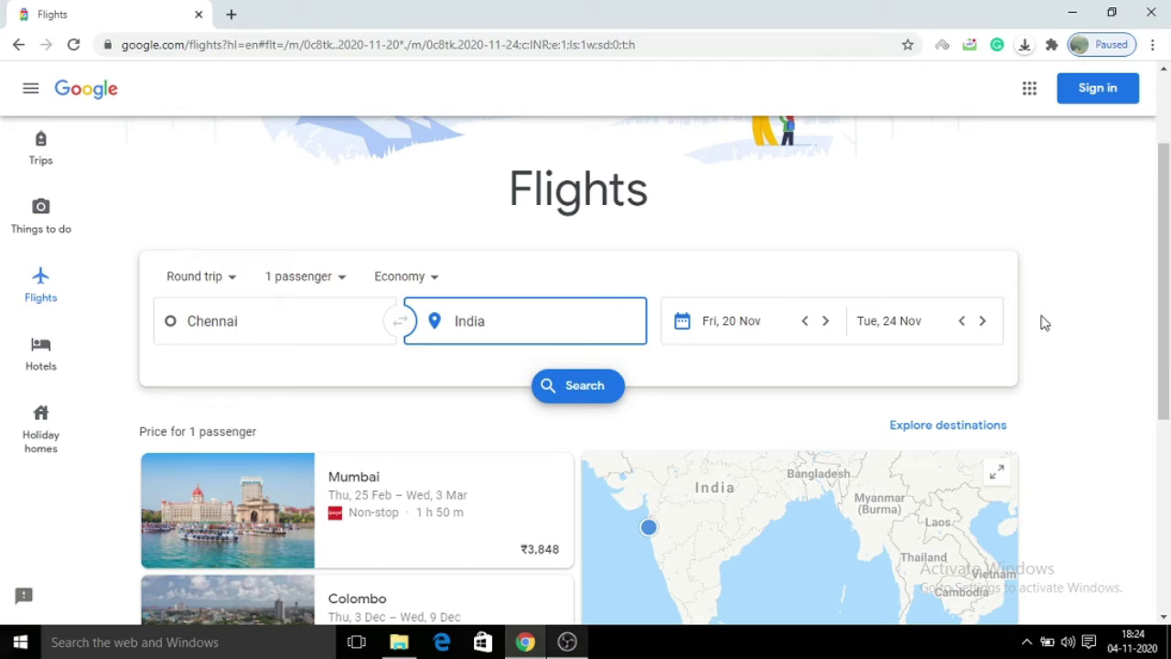
# - Set the travel dates to depart 7 December and return 25 December
pyautogui.click(760, 316)
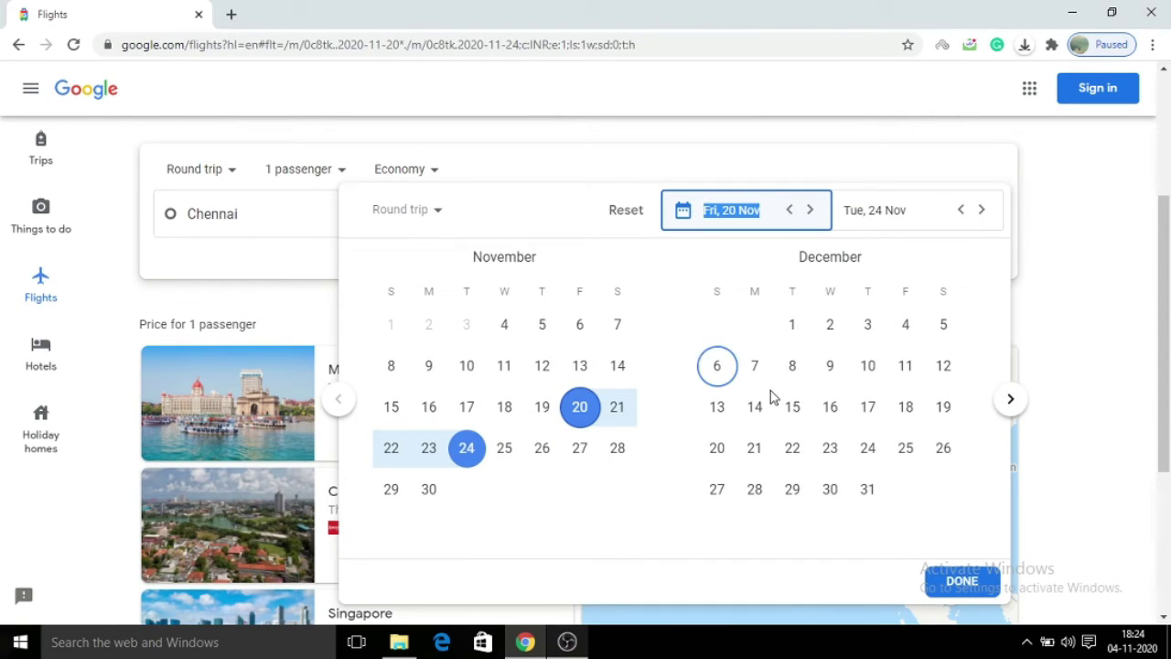
pyautogui.click(755, 367)
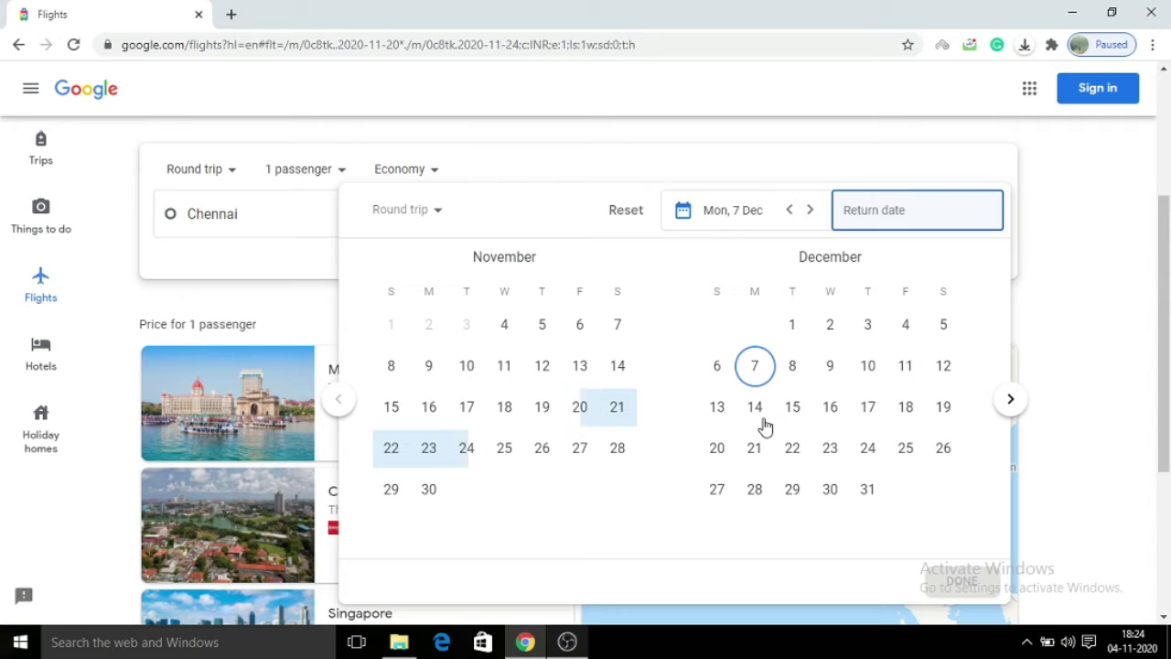
pyautogui.click(915, 451)
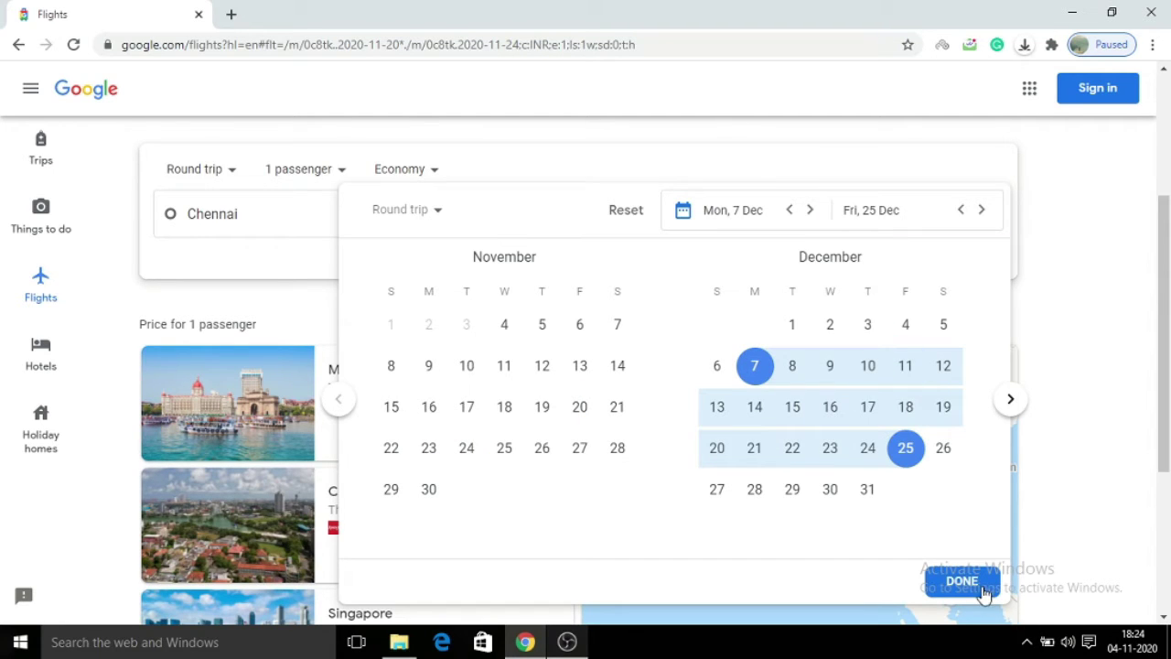
pyautogui.click(982, 586)
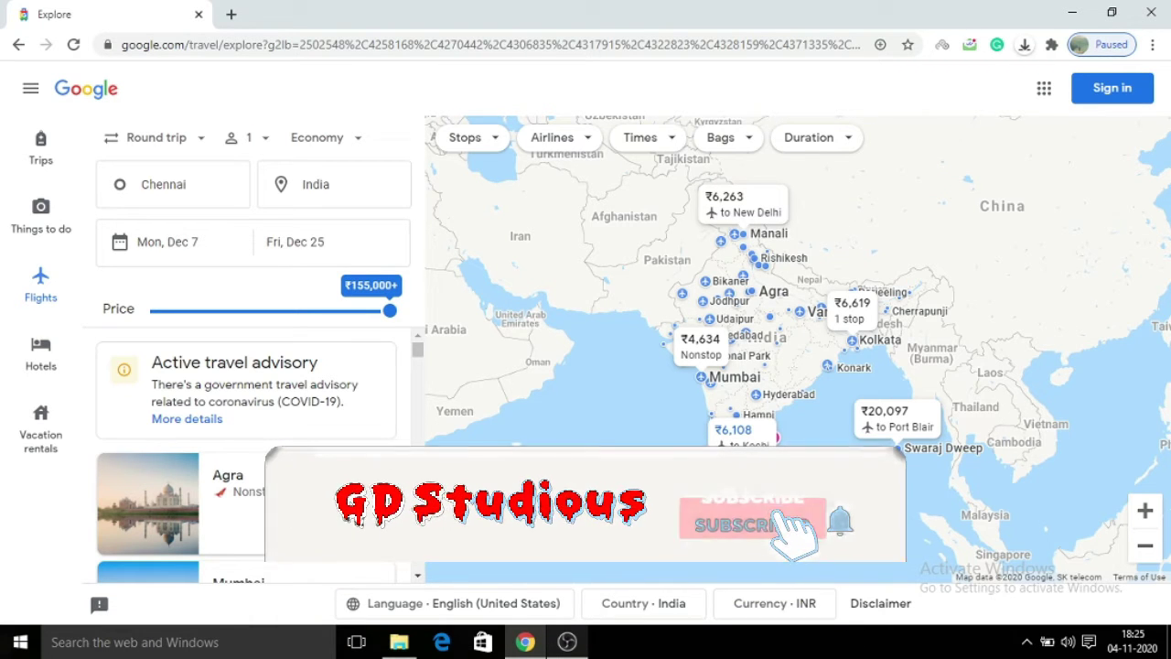
# - Zoom the Explore map in closer on India's Chennai round-trip fares
pyautogui.click(1144, 511)
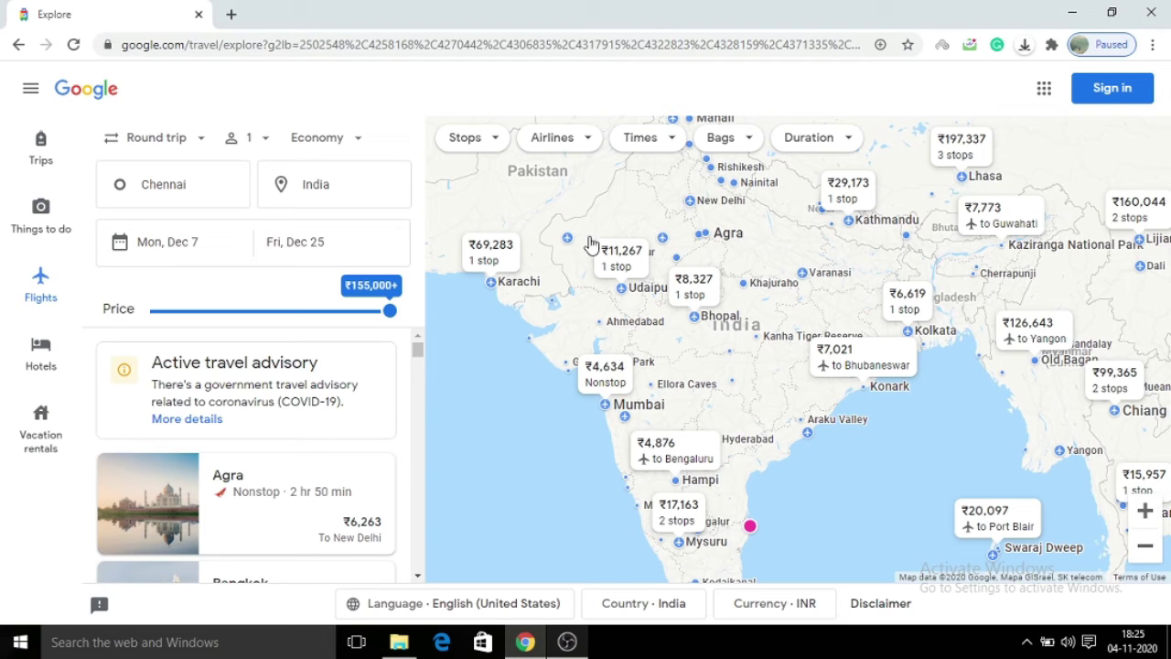
# - Change the destination to Australia
pyautogui.click(363, 203)
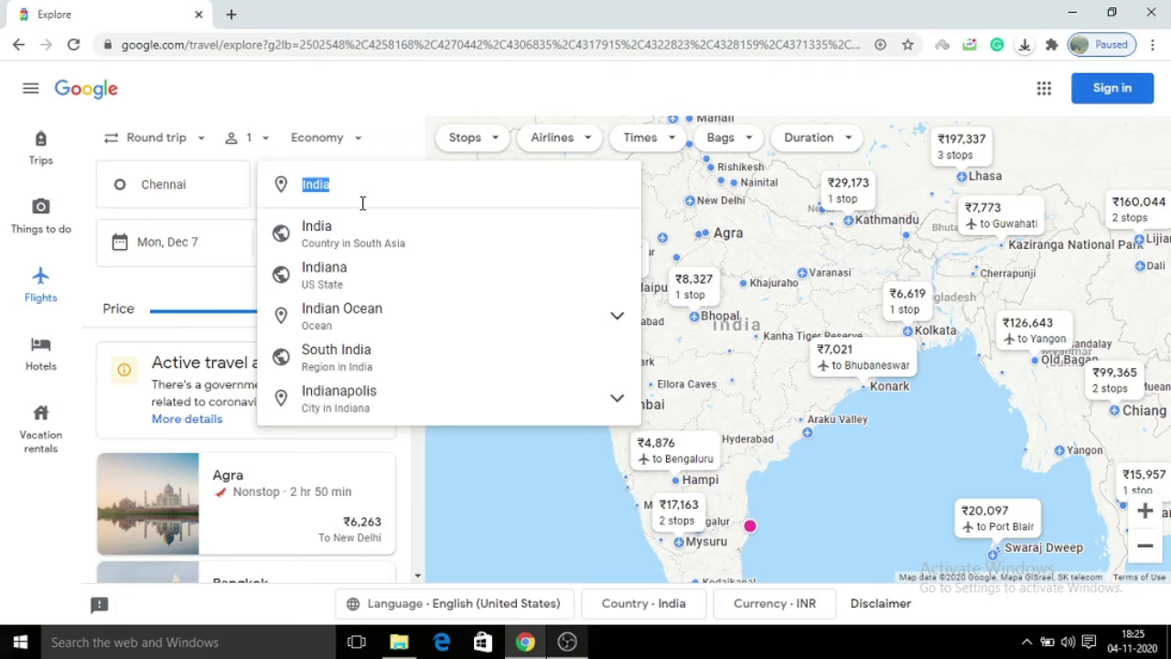
pyautogui.write('australia')
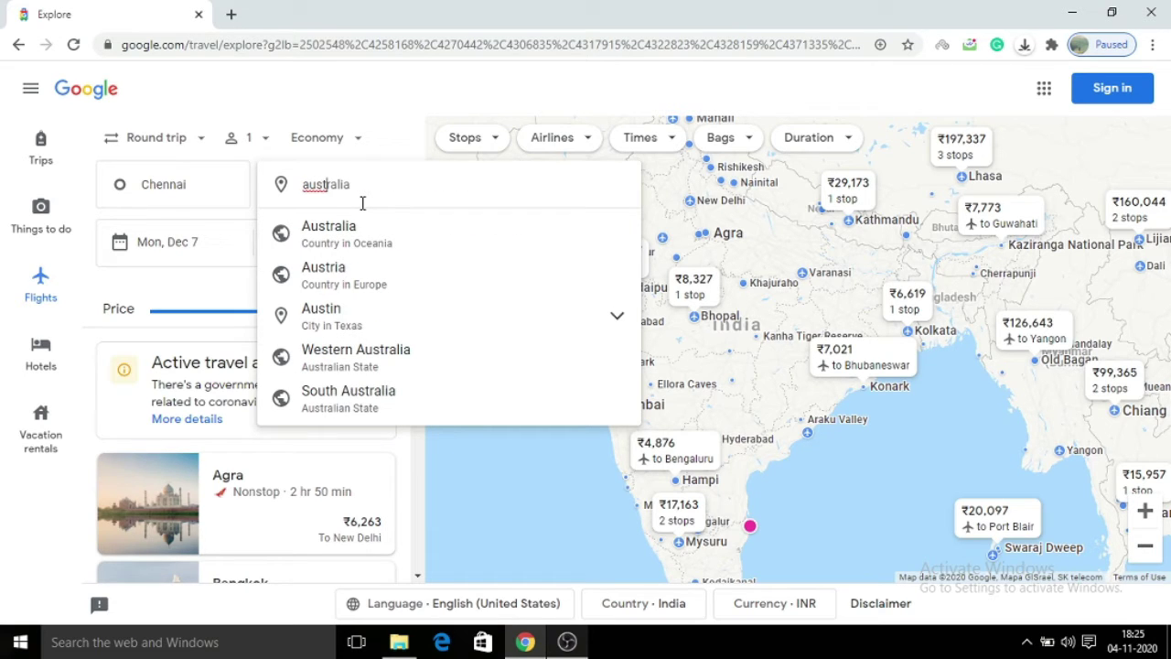
pyautogui.click(372, 239)
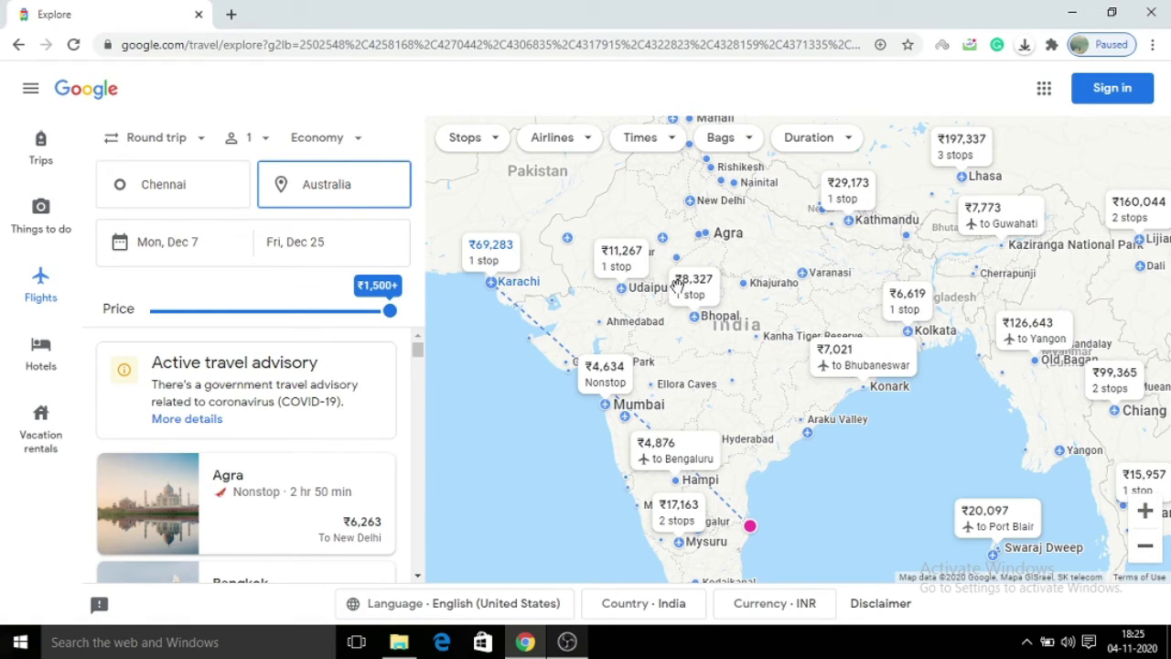
pyautogui.click(484, 350)
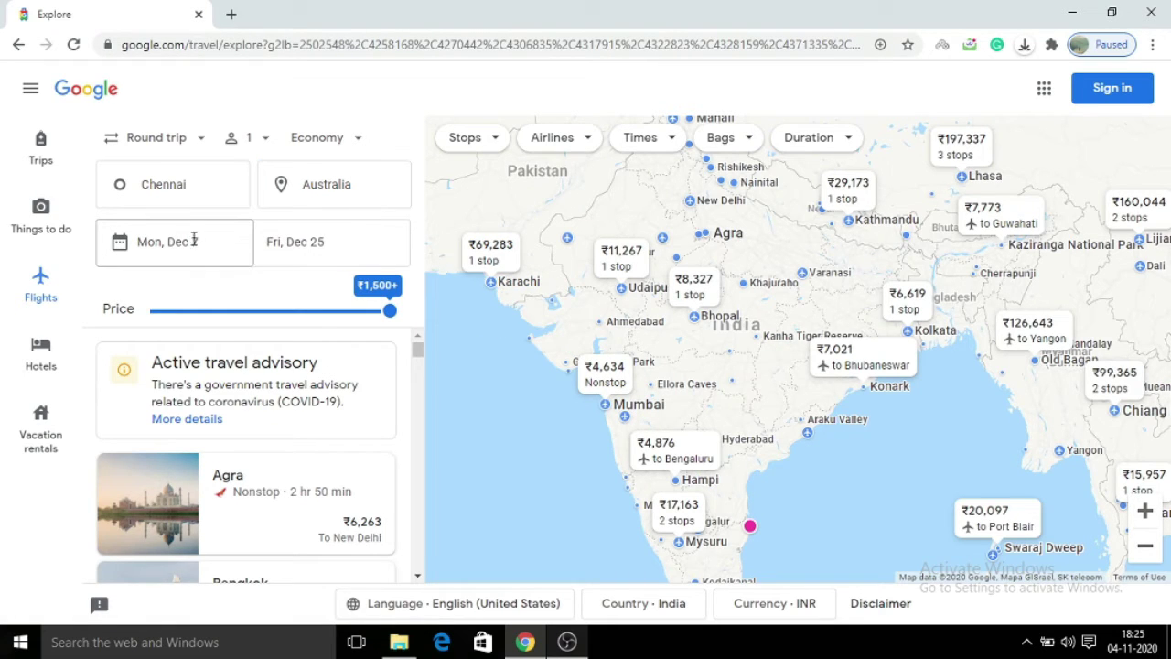
# - Set the travel dates to 14 December through 31 December
pyautogui.click(219, 251)
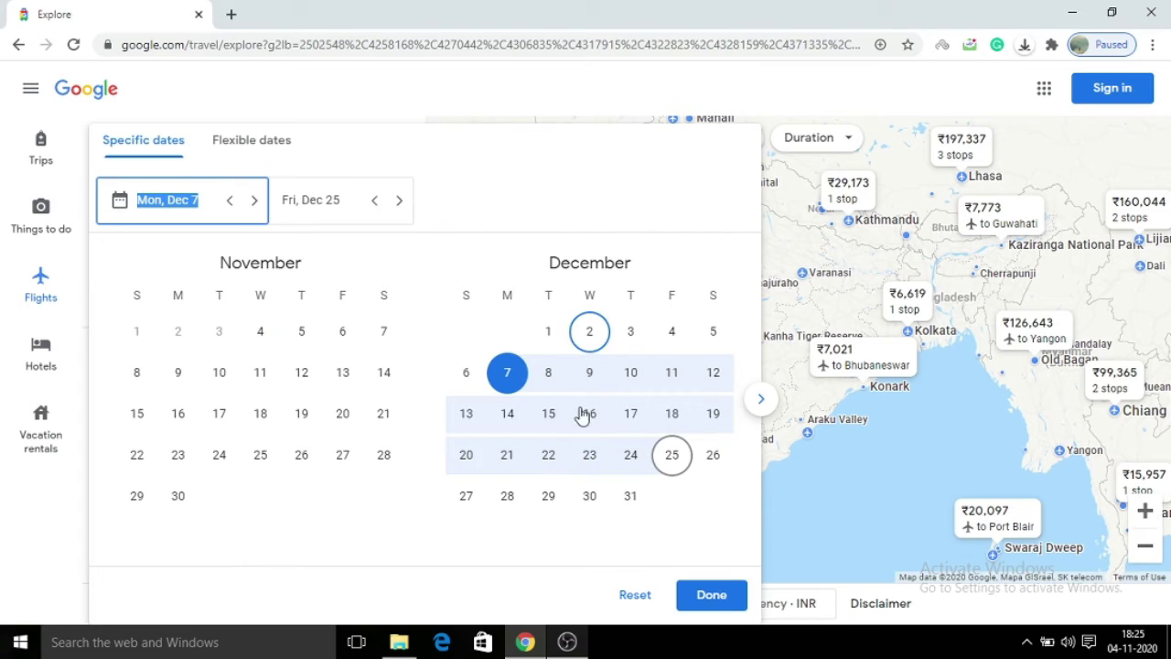
pyautogui.click(509, 414)
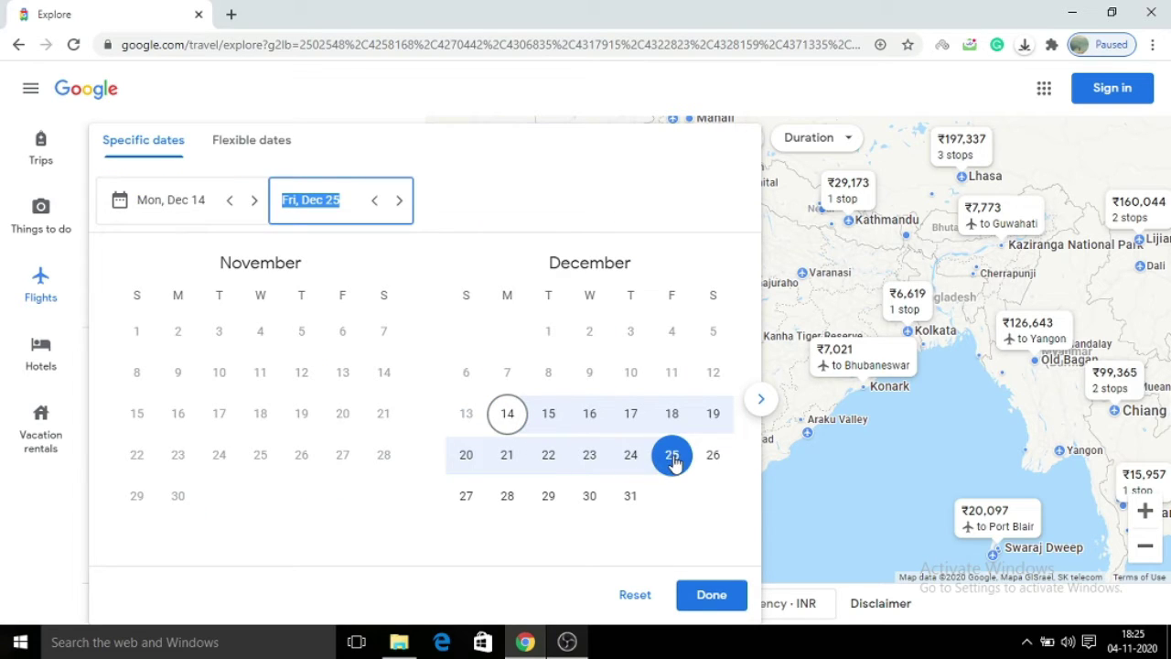
pyautogui.click(669, 462)
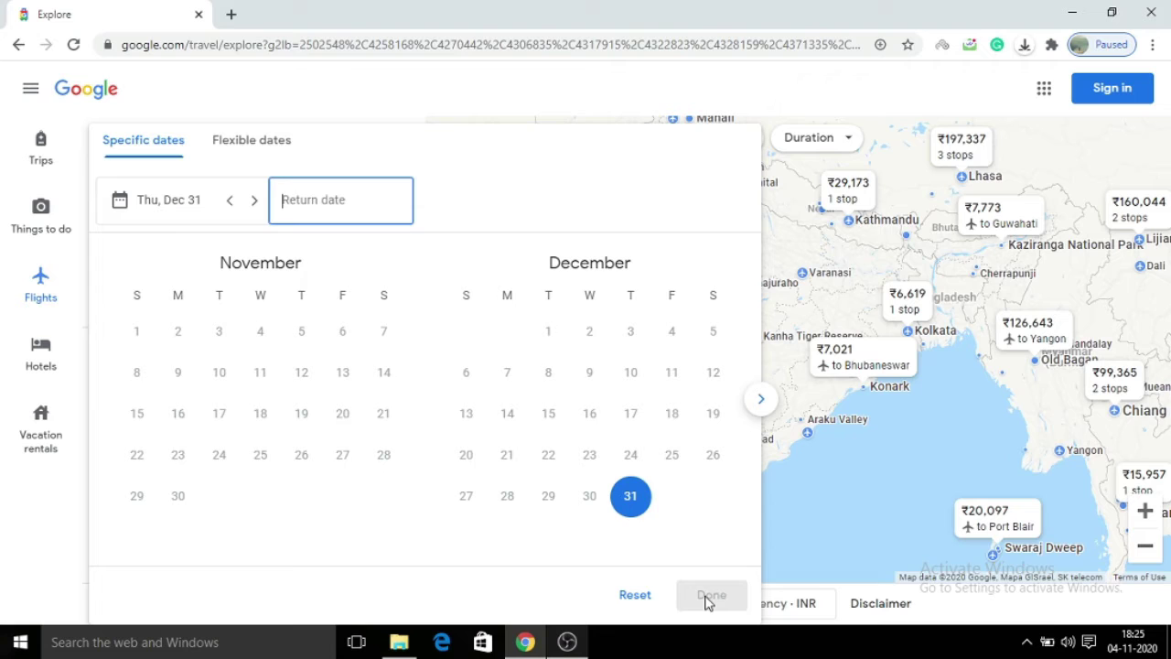
pyautogui.click(505, 415)
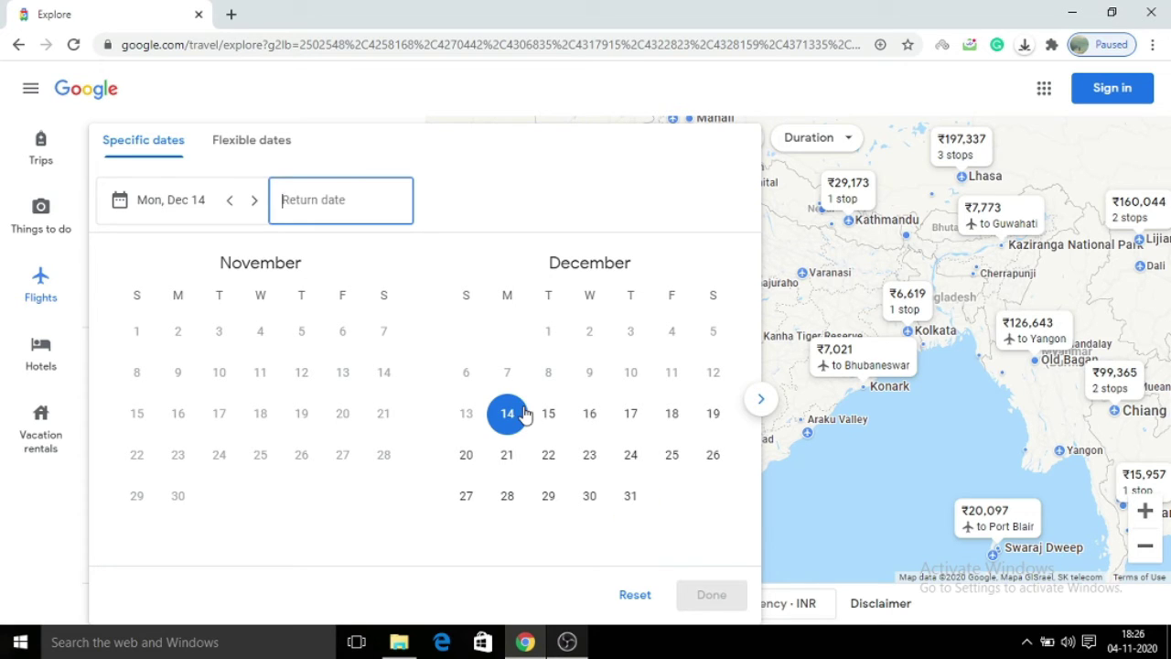
pyautogui.click(631, 495)
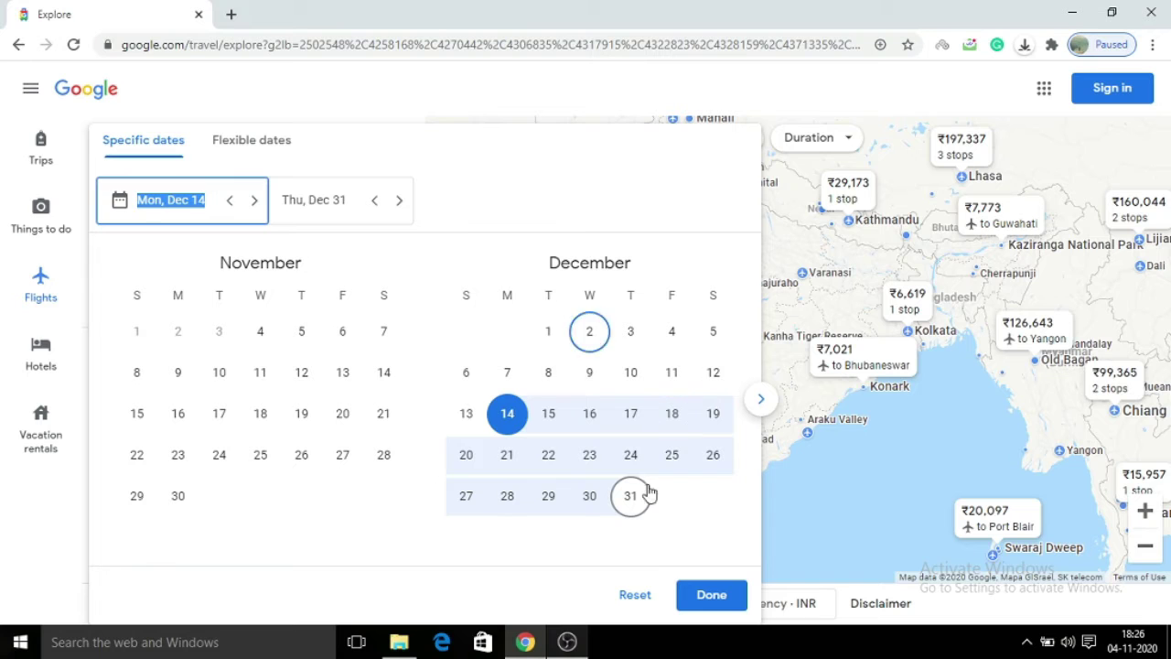
pyautogui.click(711, 595)
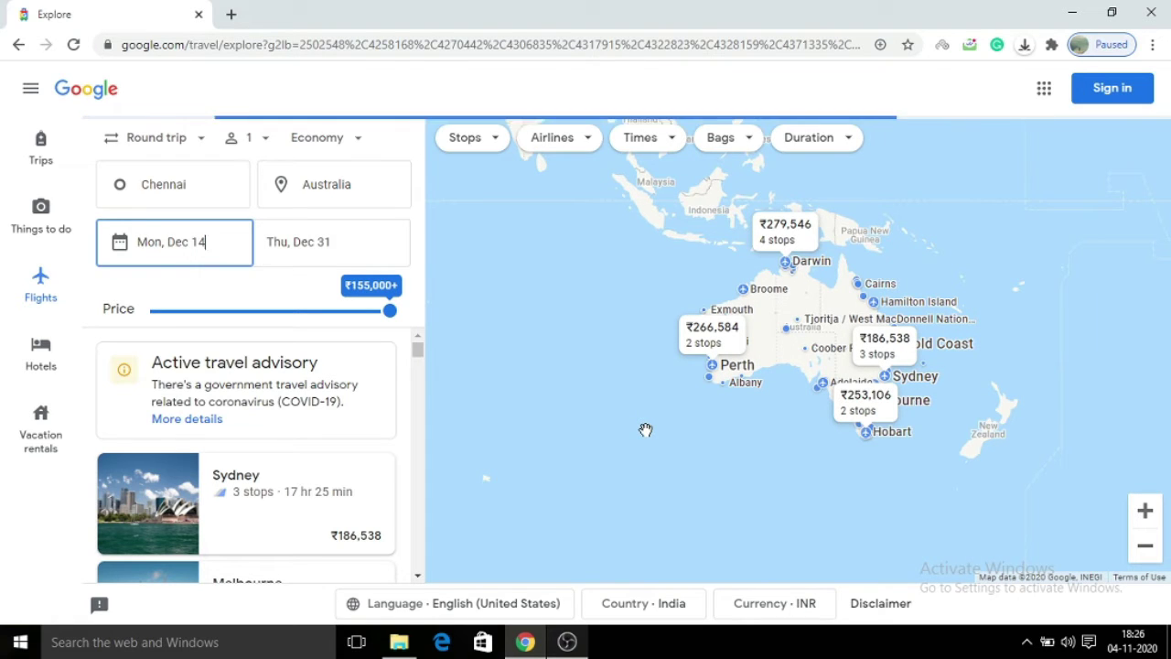
# - Zoom the map in on Australia and bring up the Dec 14–31 date calendar
pyautogui.click(1147, 518)
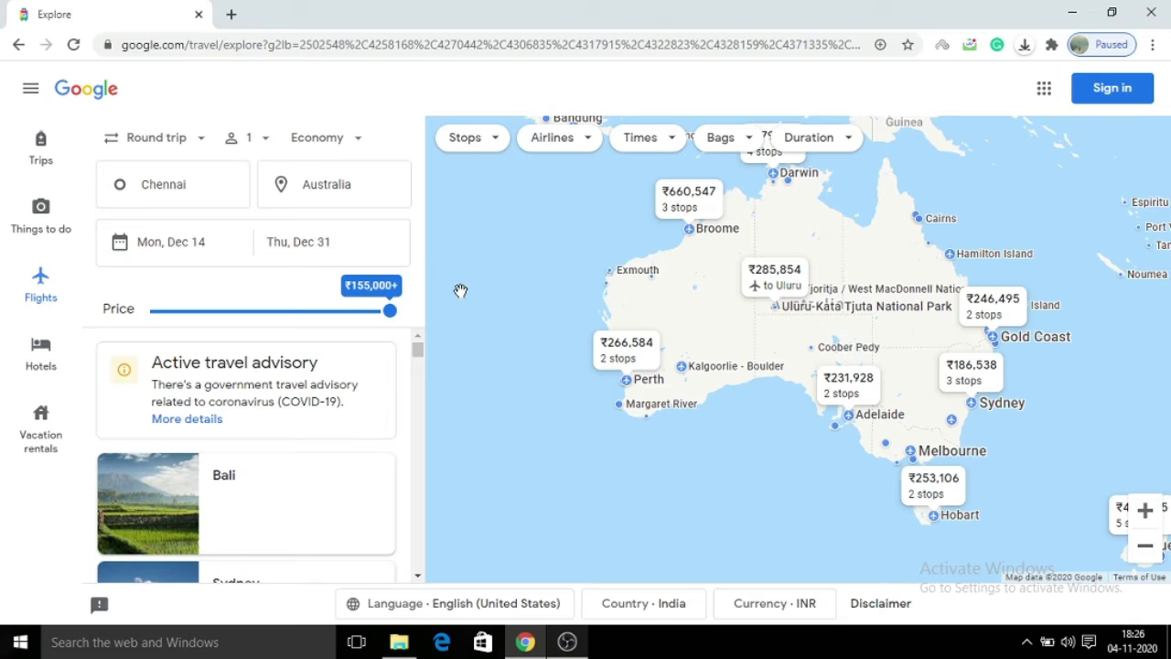
pyautogui.click(225, 256)
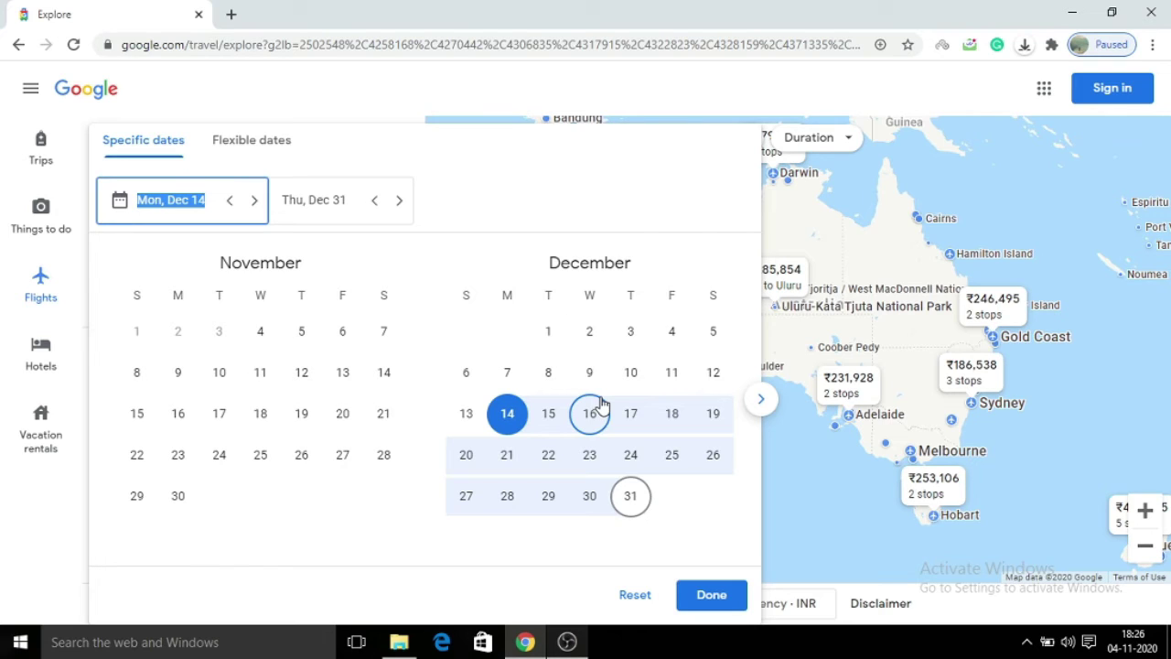
# - Change the travel dates to Mon, Feb 1 through Sun, Feb 28
pyautogui.click(760, 398)
pyautogui.click(761, 398)
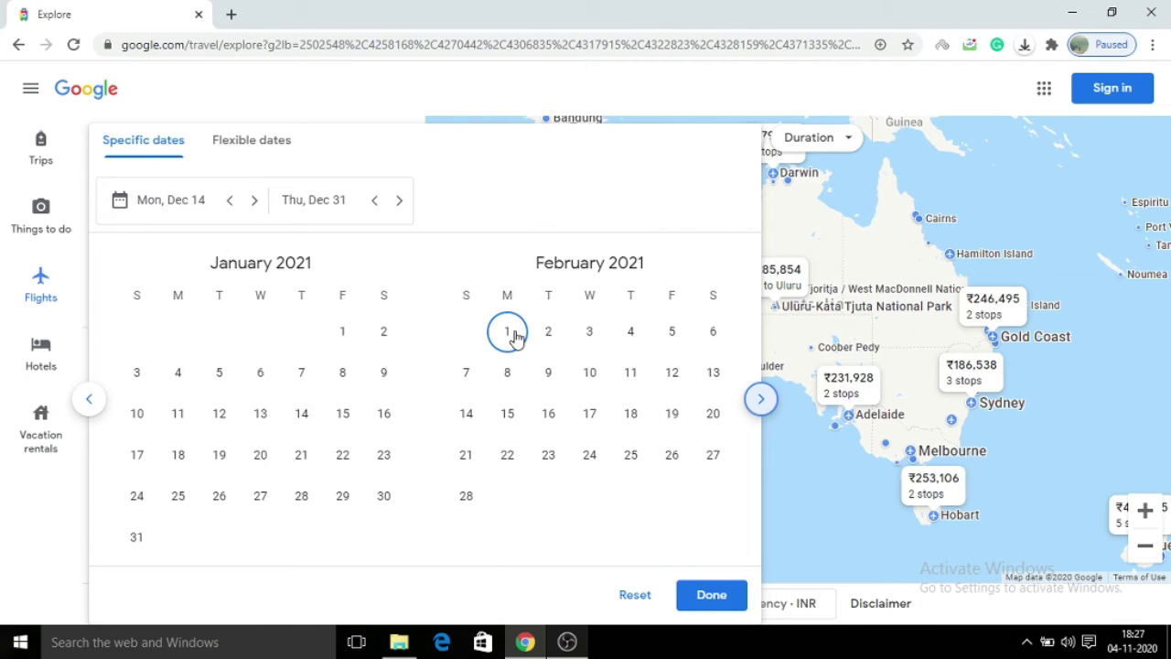
pyautogui.click(514, 337)
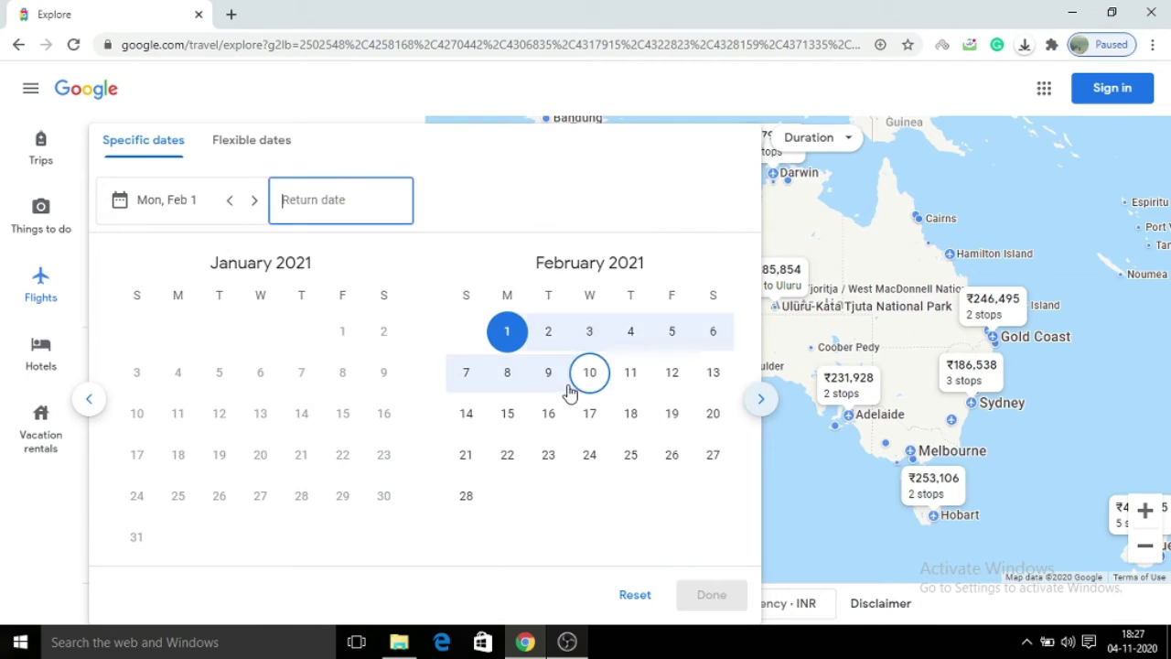
pyautogui.click(482, 509)
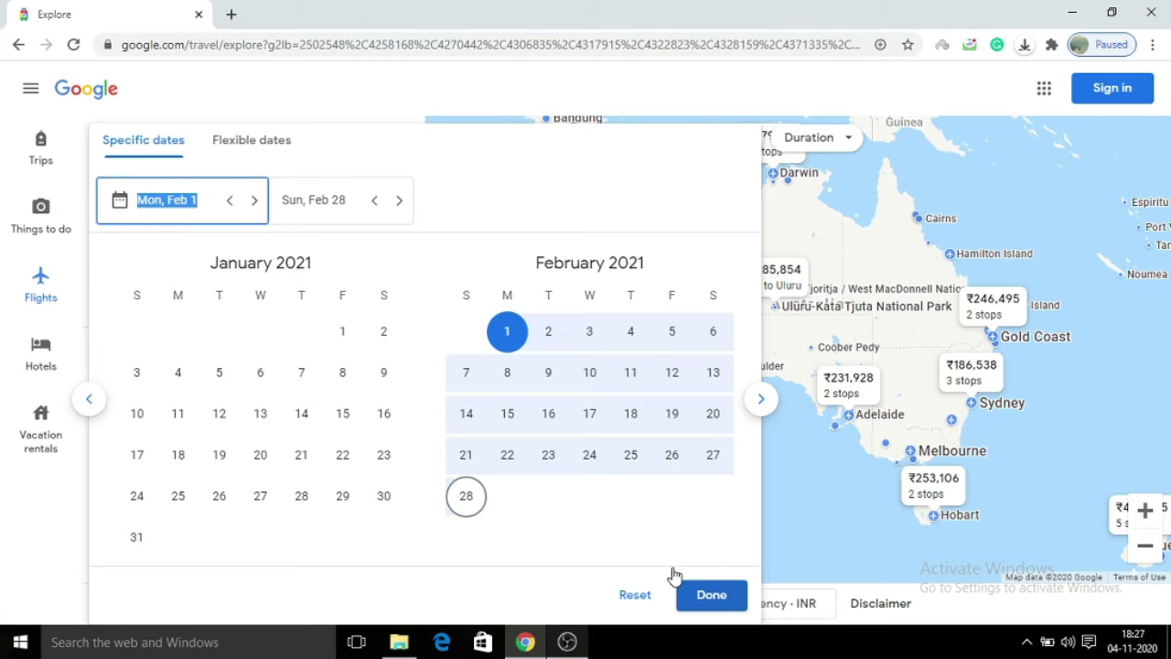
pyautogui.click(681, 591)
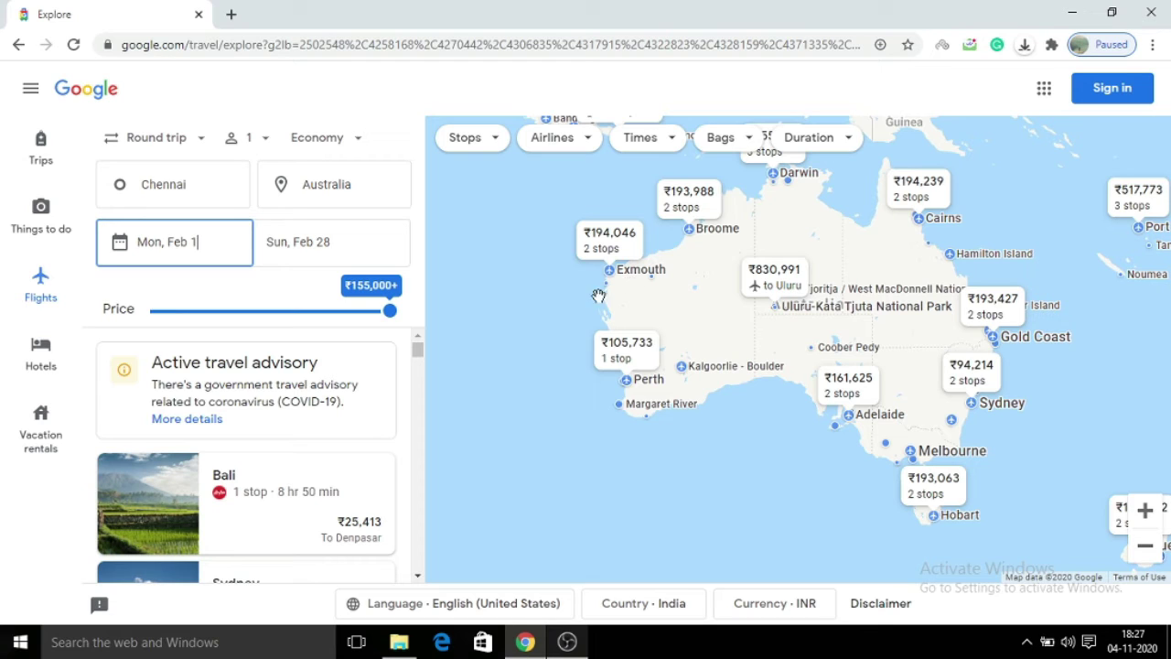
# - Switch the destination from Australia back to India
pyautogui.click(357, 183)
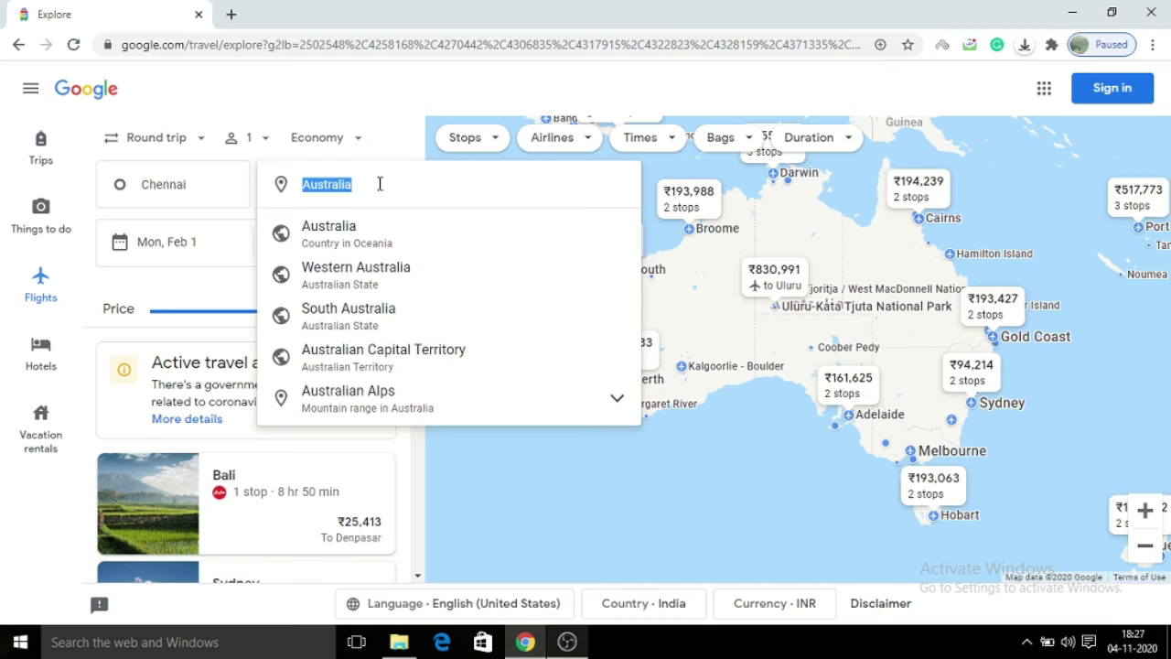
pyautogui.write('india')
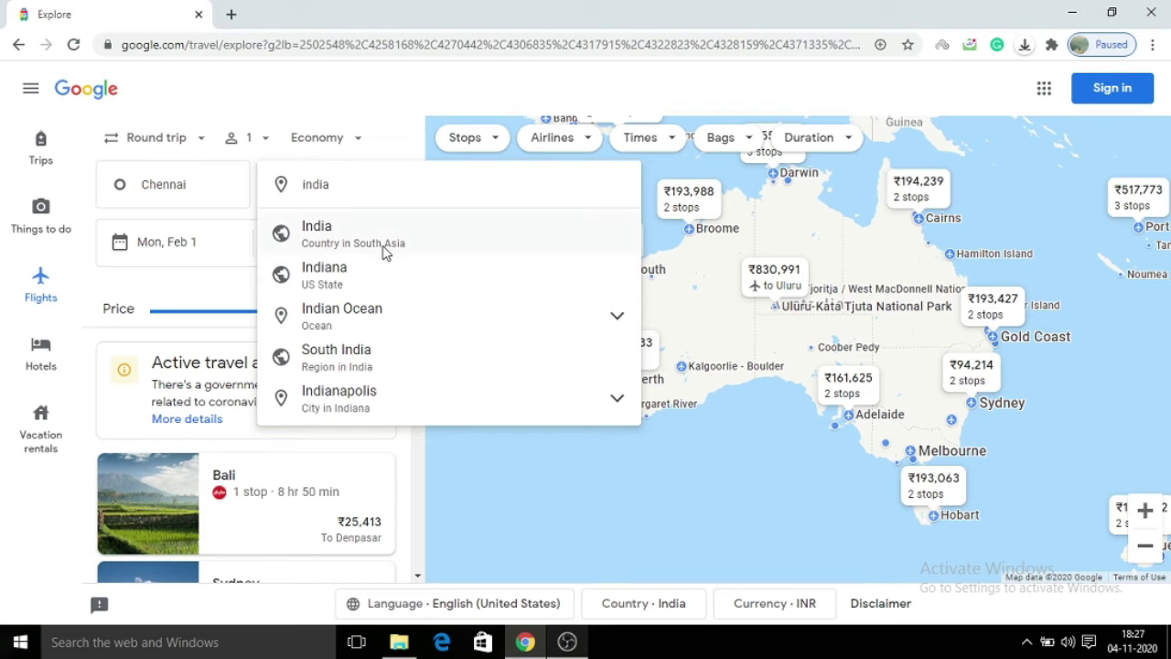
pyautogui.click(471, 236)
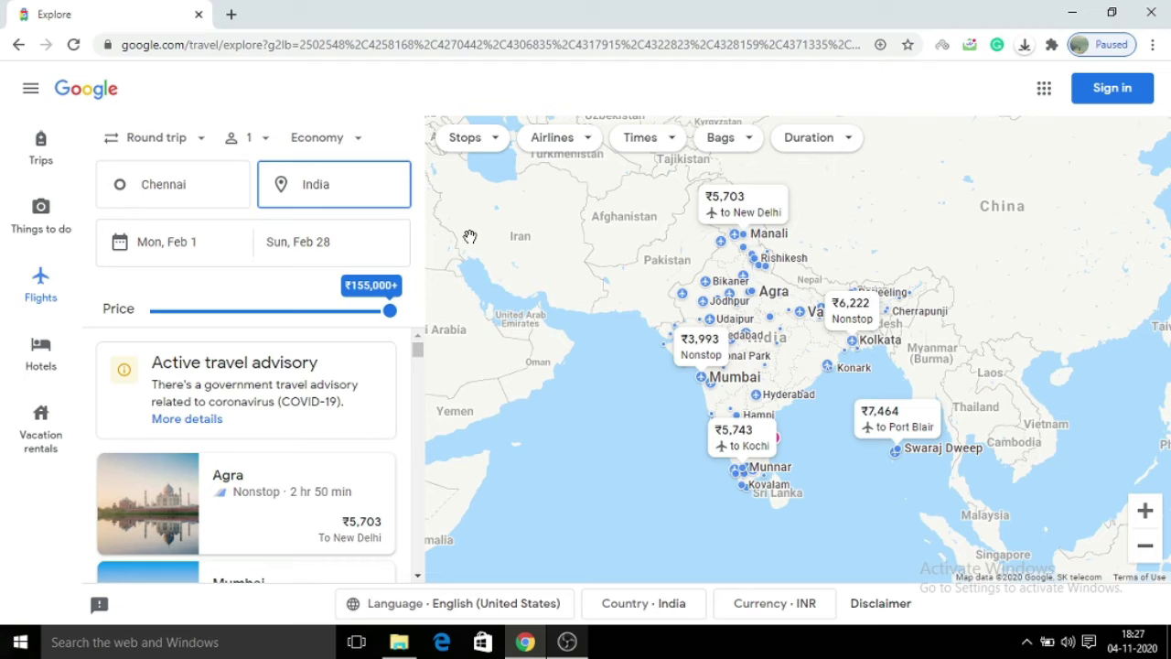
# - Cap the price slider at ₹35,000 and zoom the map in on India
pyautogui.click(194, 319)
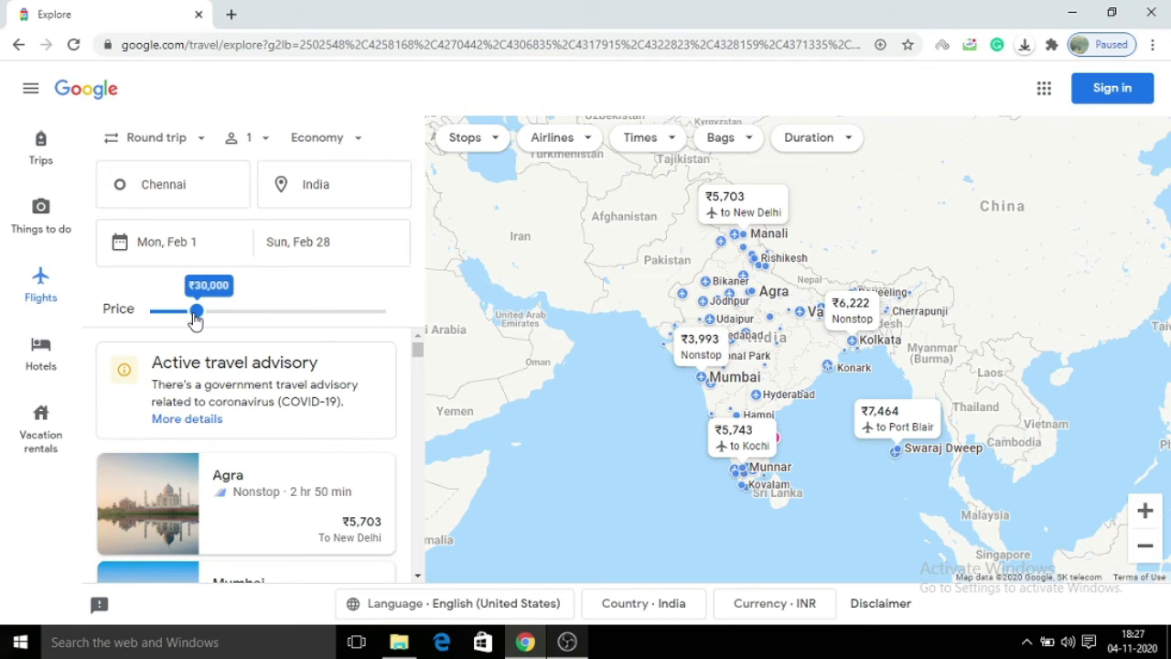
pyautogui.moveTo(194, 320); pyautogui.dragTo(365, 316)
pyautogui.click(287, 311)
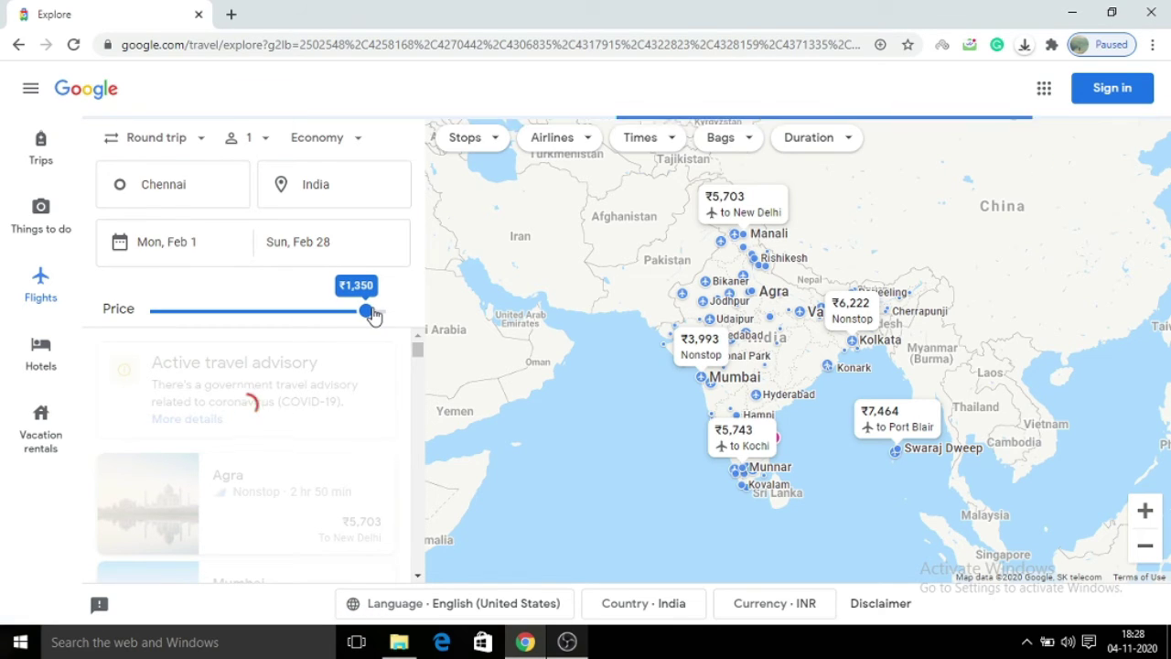
pyautogui.click(395, 318)
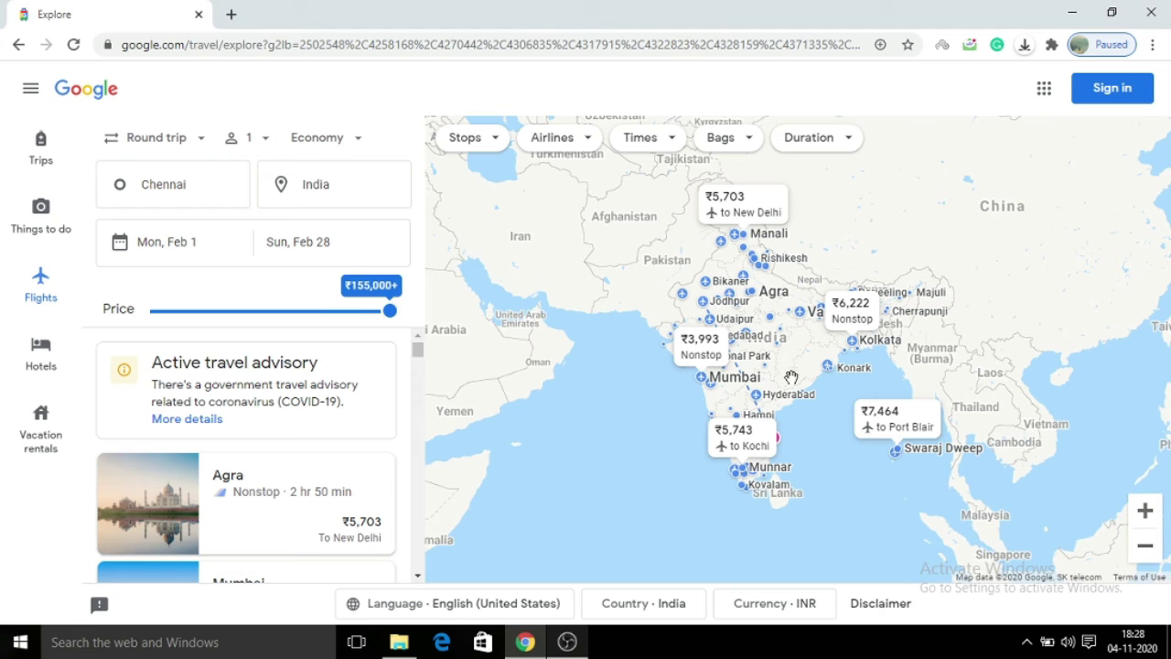
pyautogui.click(296, 316)
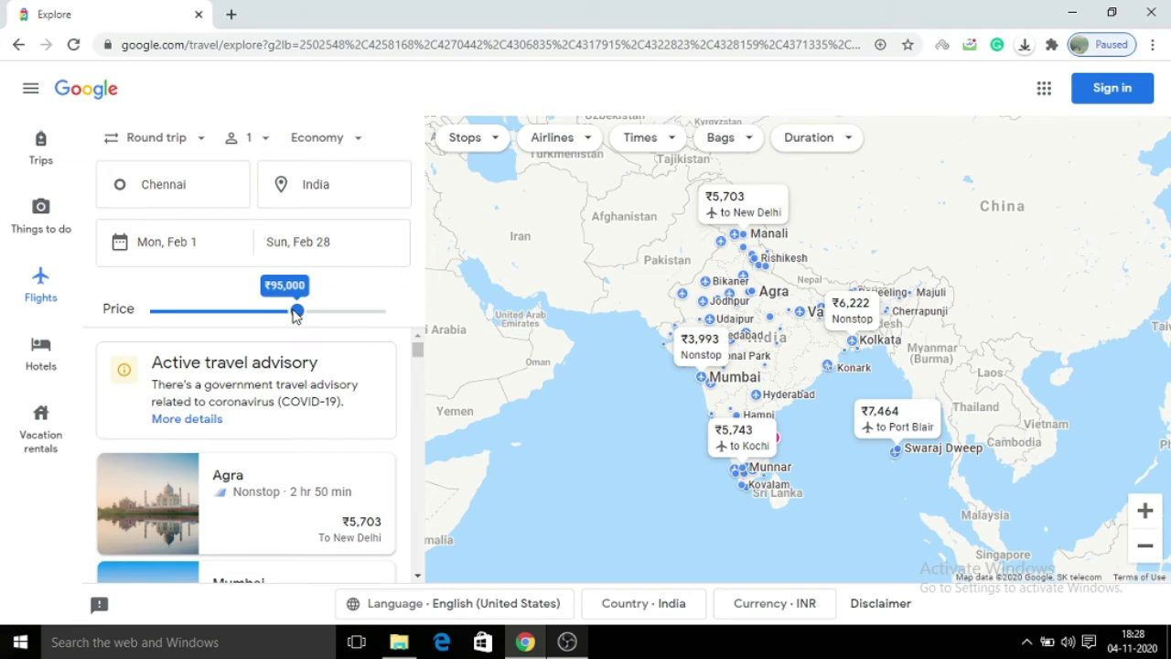
pyautogui.click(235, 314)
pyautogui.click(235, 314)
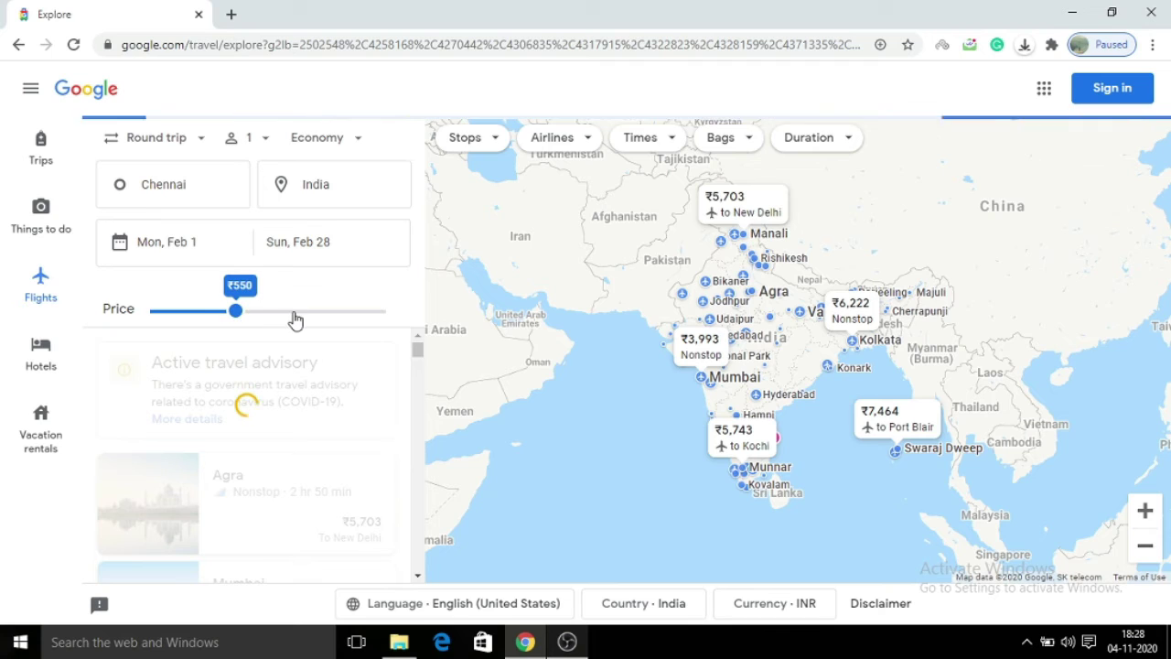
pyautogui.click(196, 314)
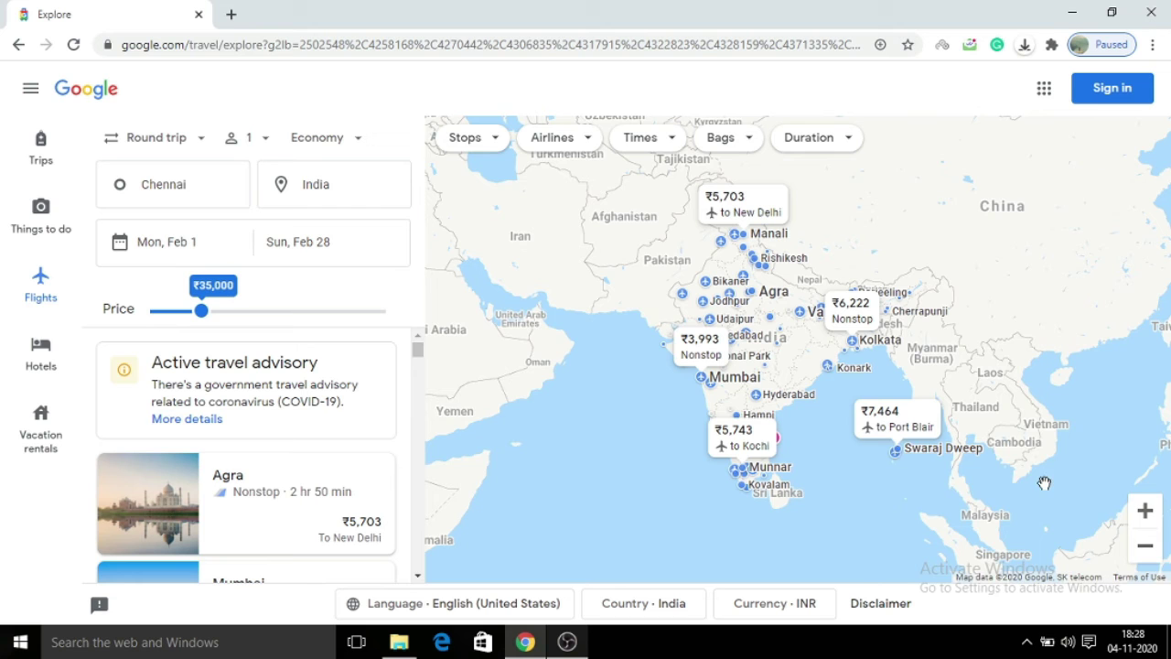
pyautogui.click(1145, 512)
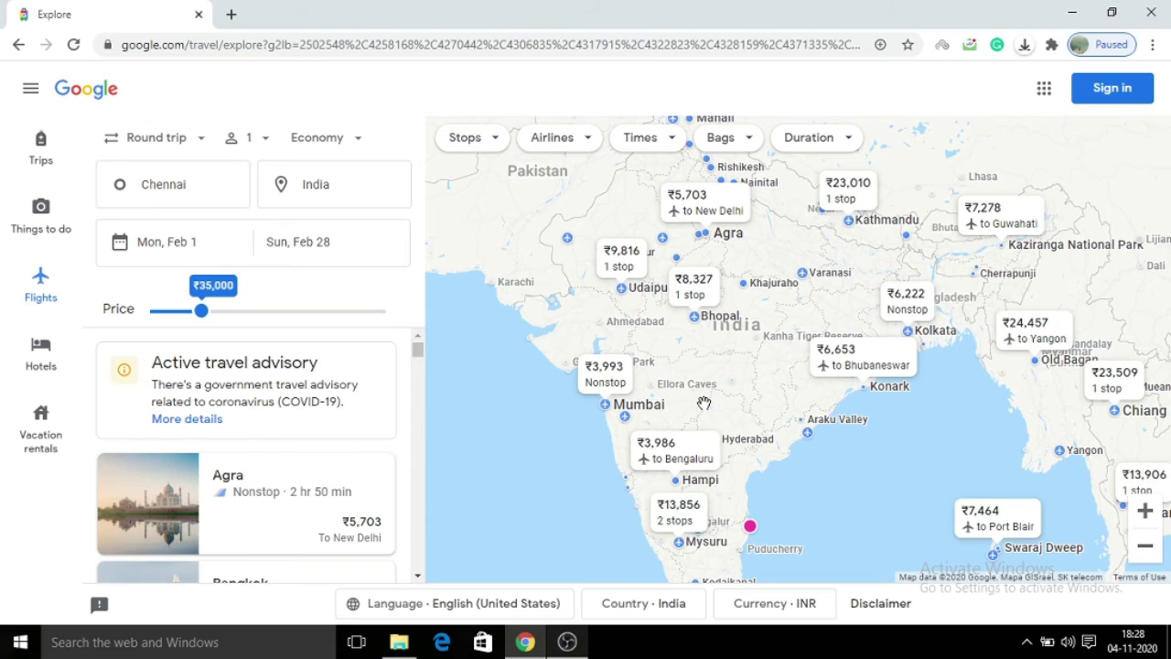
pyautogui.moveTo(873, 436)
# - Make Goa the destination for the Chennai February search
pyautogui.click(381, 200)
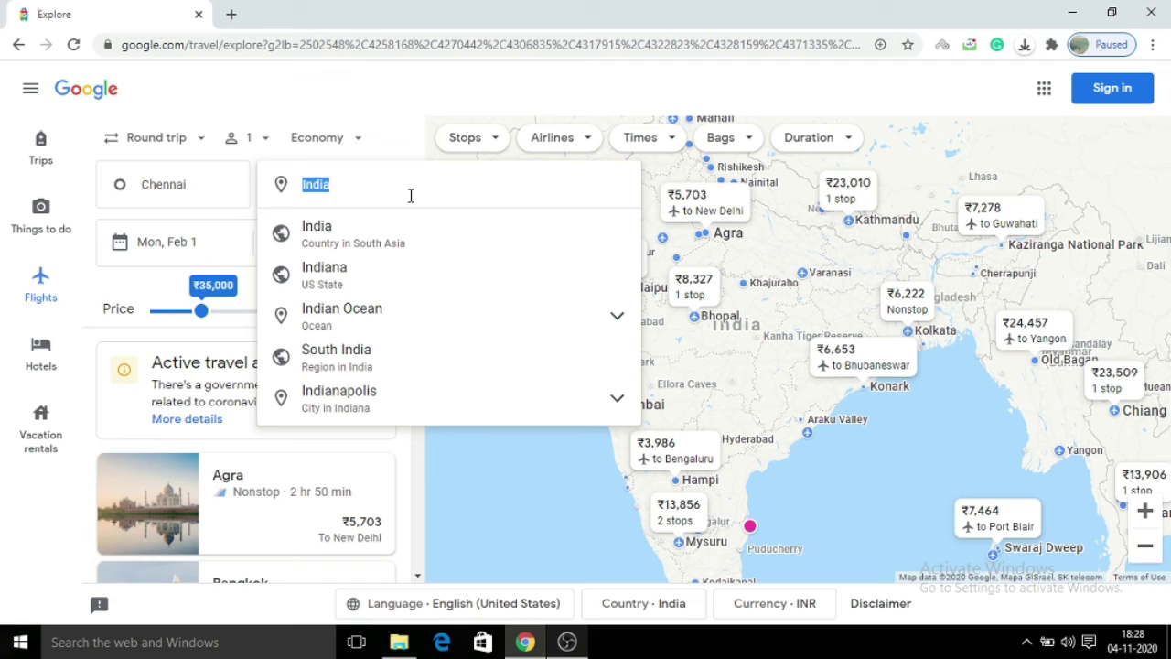
pyautogui.write('goa')
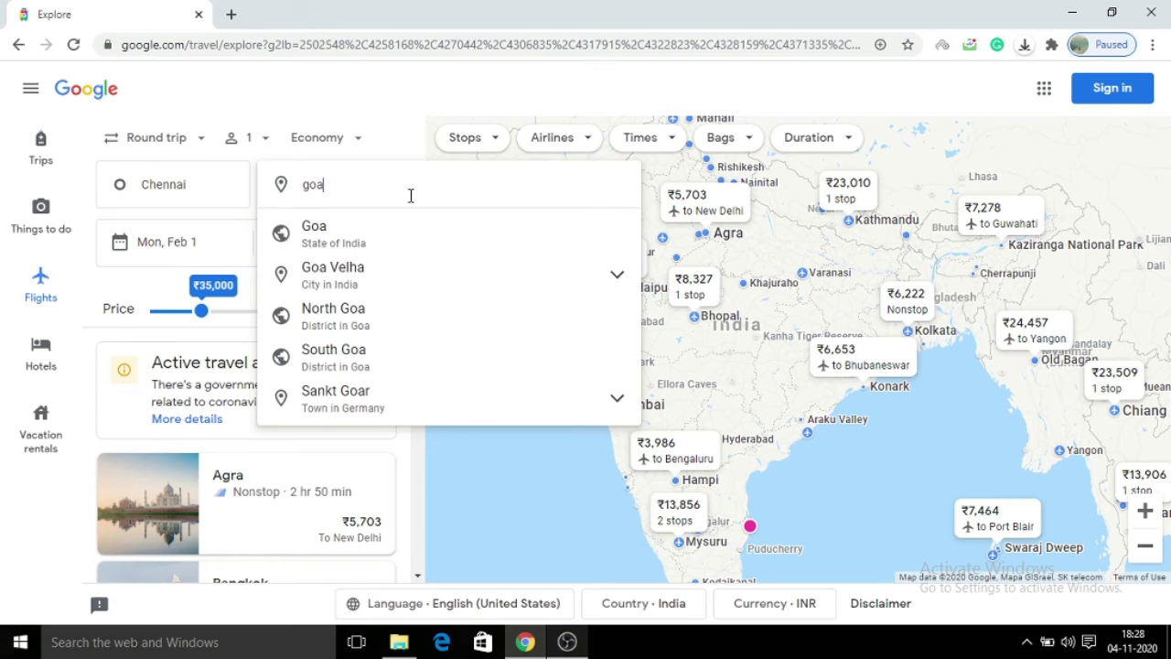
pyautogui.click(359, 240)
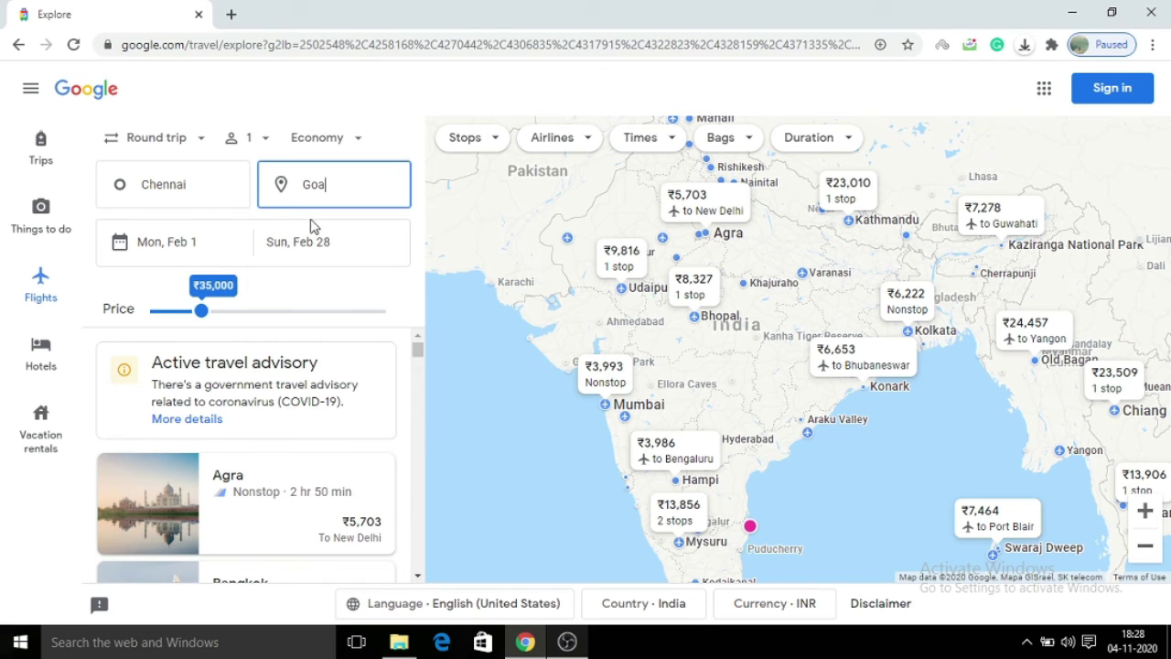
pyautogui.click(236, 189)
pyautogui.click(254, 198)
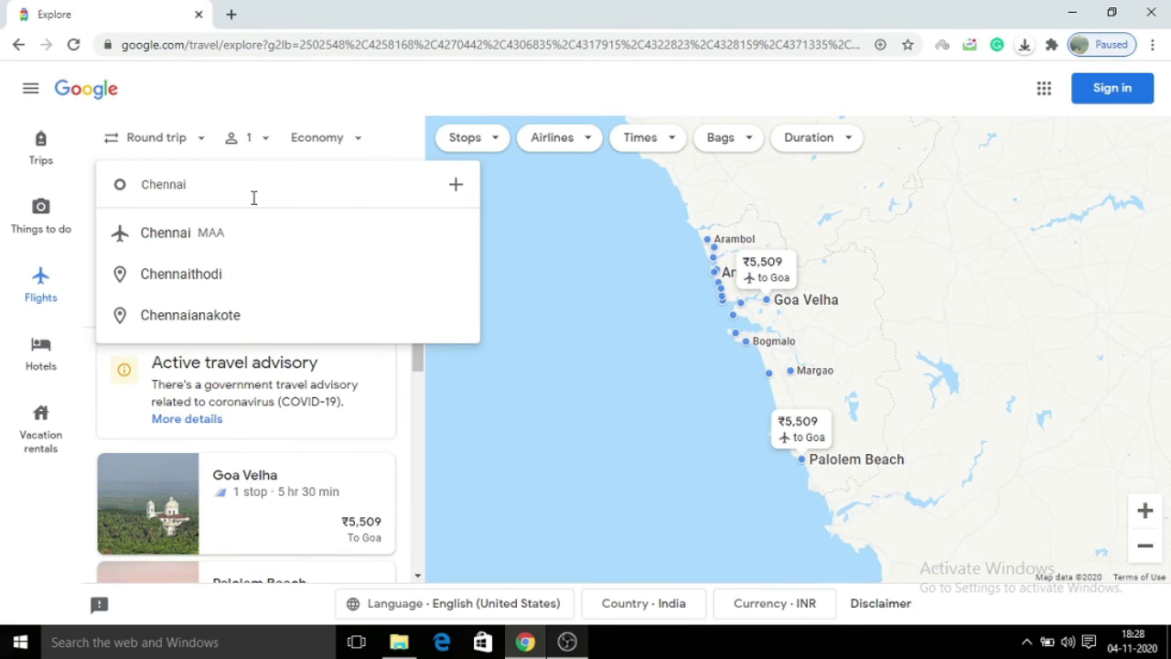
# - Add Bengaluru as a second departure city alongside Chennai
pyautogui.write(',be')
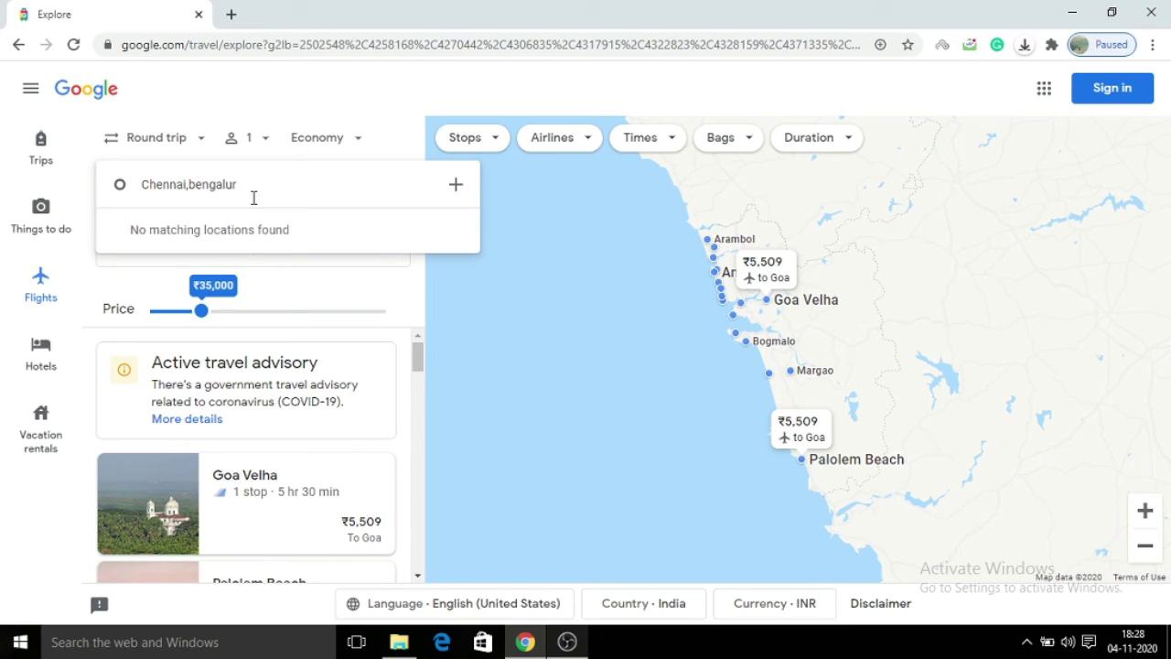
pyautogui.write('ngalur')
pyautogui.press('BackSpace')
pyautogui.press('BackSpace')
pyautogui.press('BackSpace')
pyautogui.press('BackSpace')
pyautogui.click(462, 178)
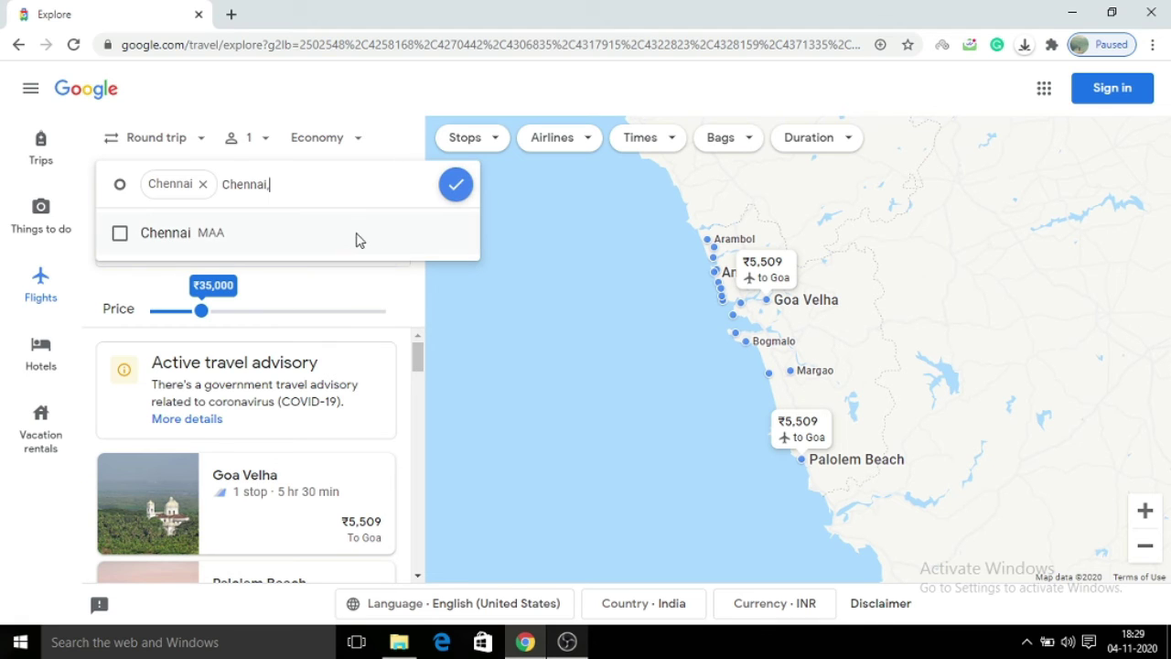
pyautogui.press('BackSpace')
pyautogui.press('BackSpace')
pyautogui.press('BackSpace')
pyautogui.press('BackSpace')
pyautogui.press('BackSpace')
pyautogui.press('BackSpace')
pyautogui.press('BackSpace')
pyautogui.press('BackSpace')
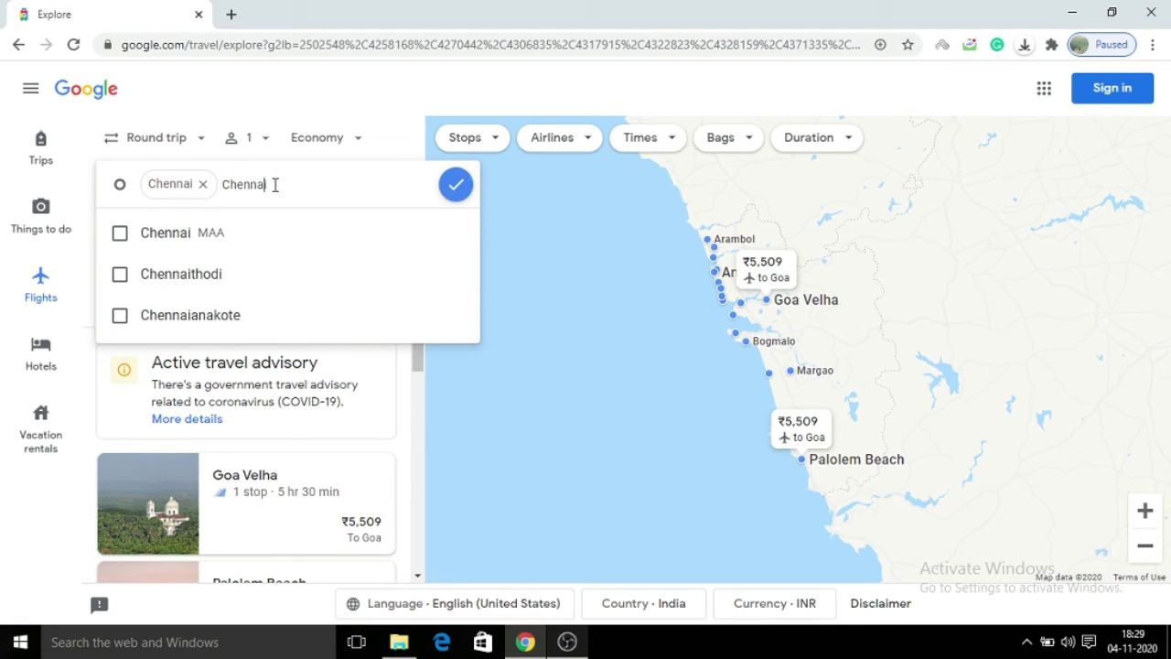
pyautogui.write('b')
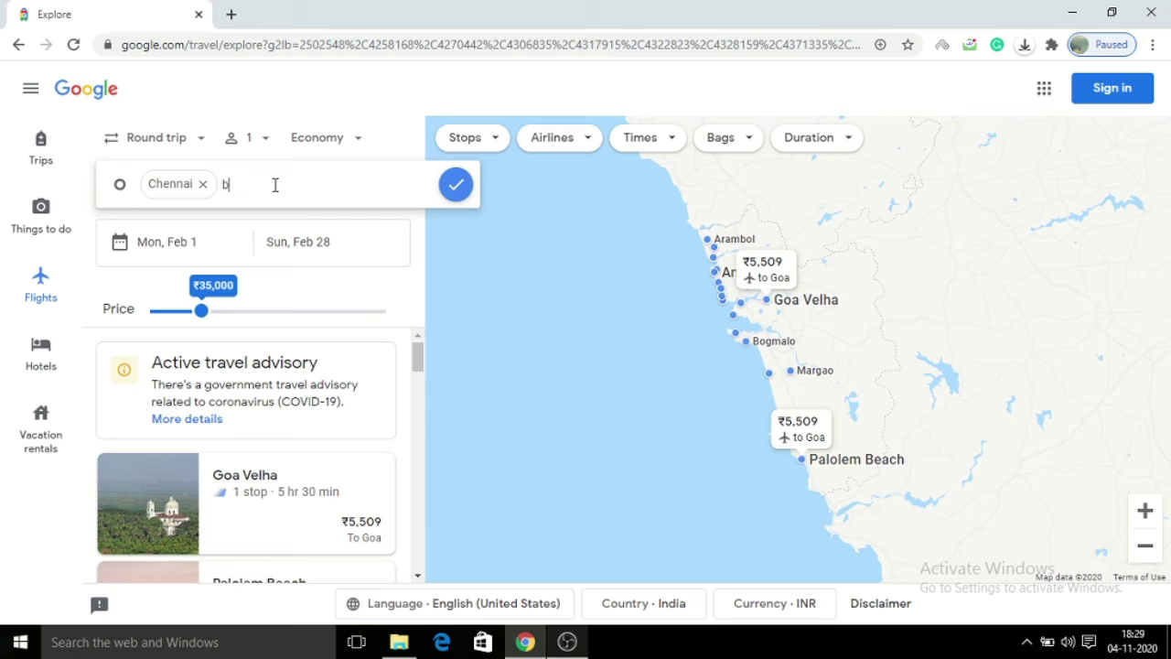
pyautogui.write('engaluru')
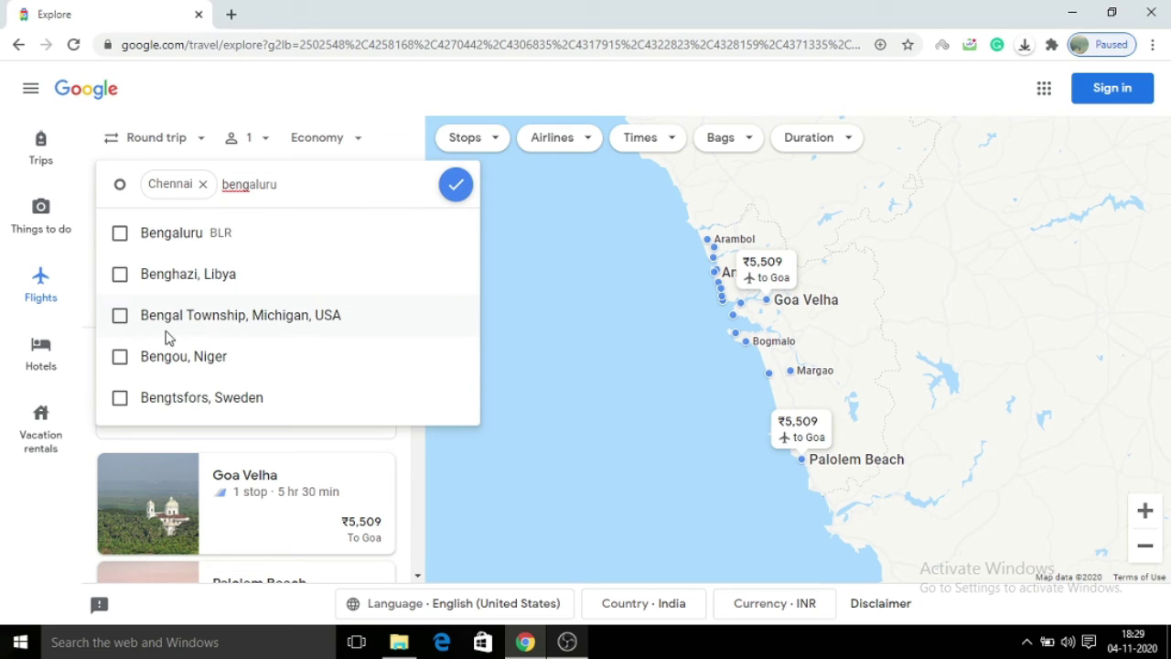
pyautogui.click(123, 240)
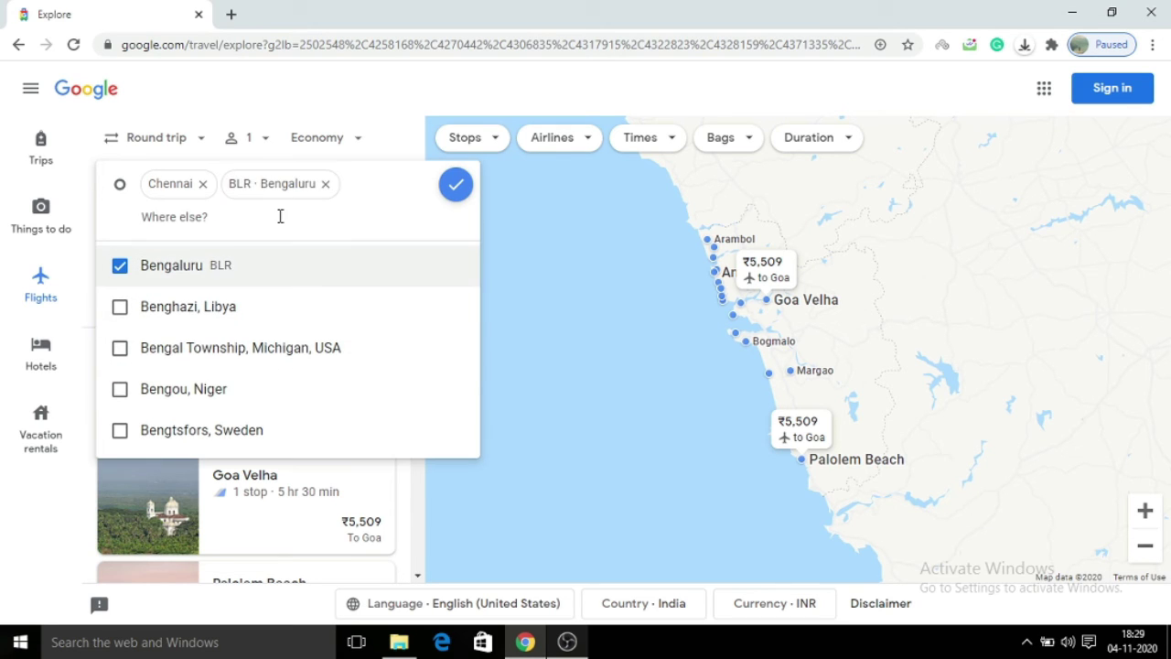
# - Add Coimbra Airport as a third origin and apply the three departure cities
pyautogui.write('coimbatore')
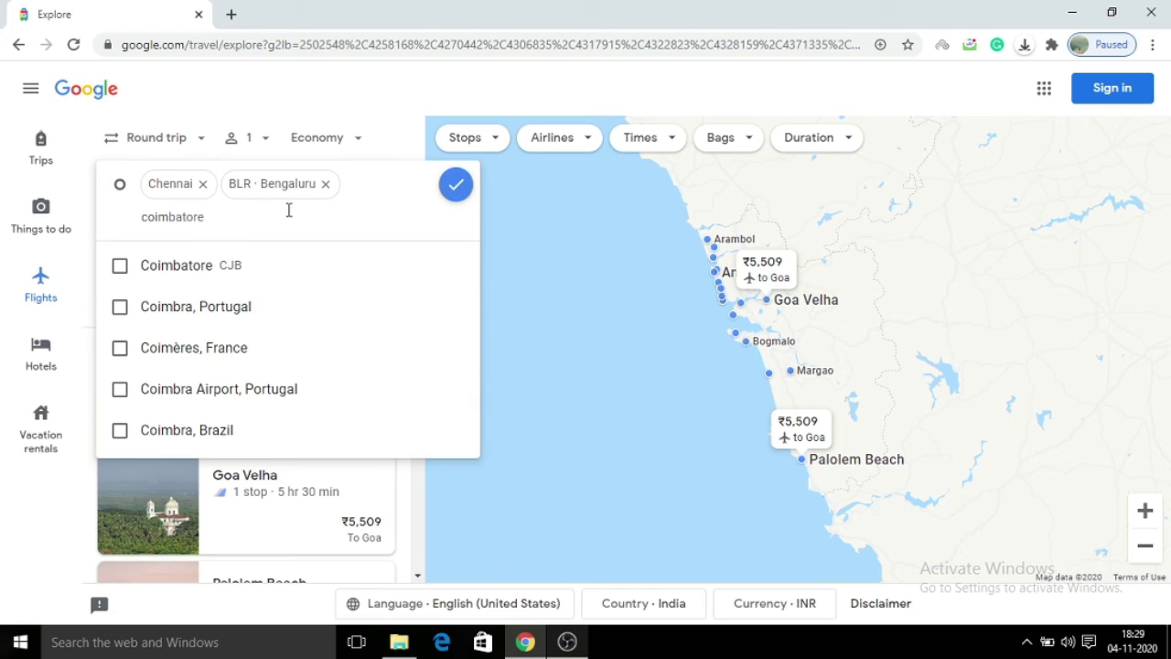
pyautogui.click(119, 389)
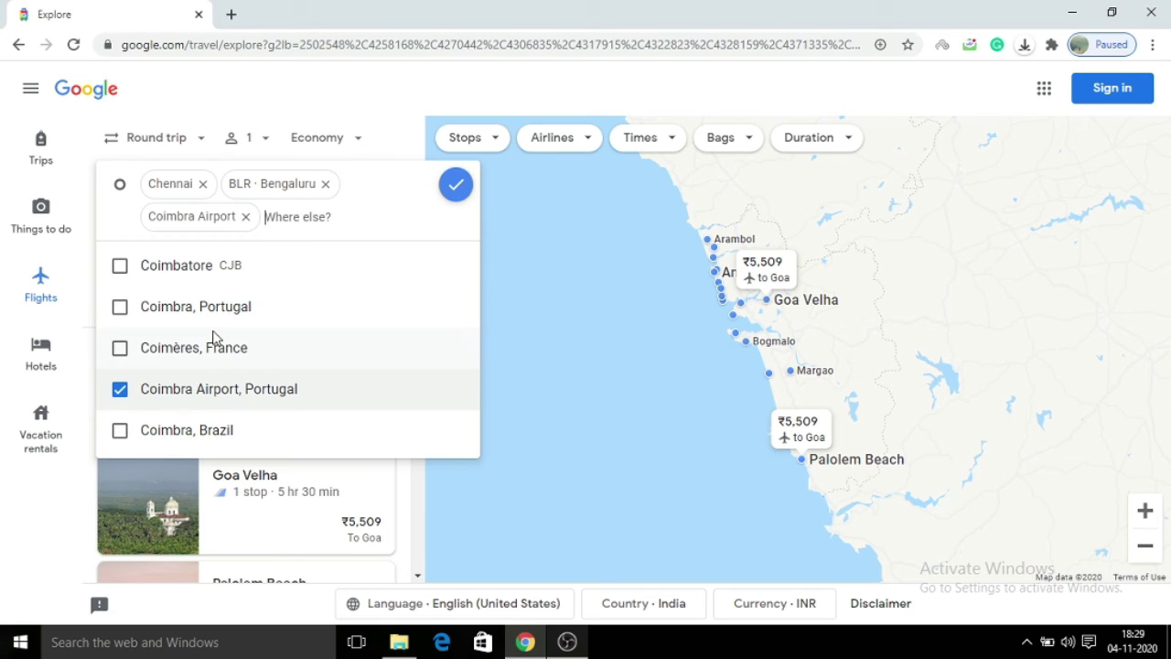
pyautogui.write('ko')
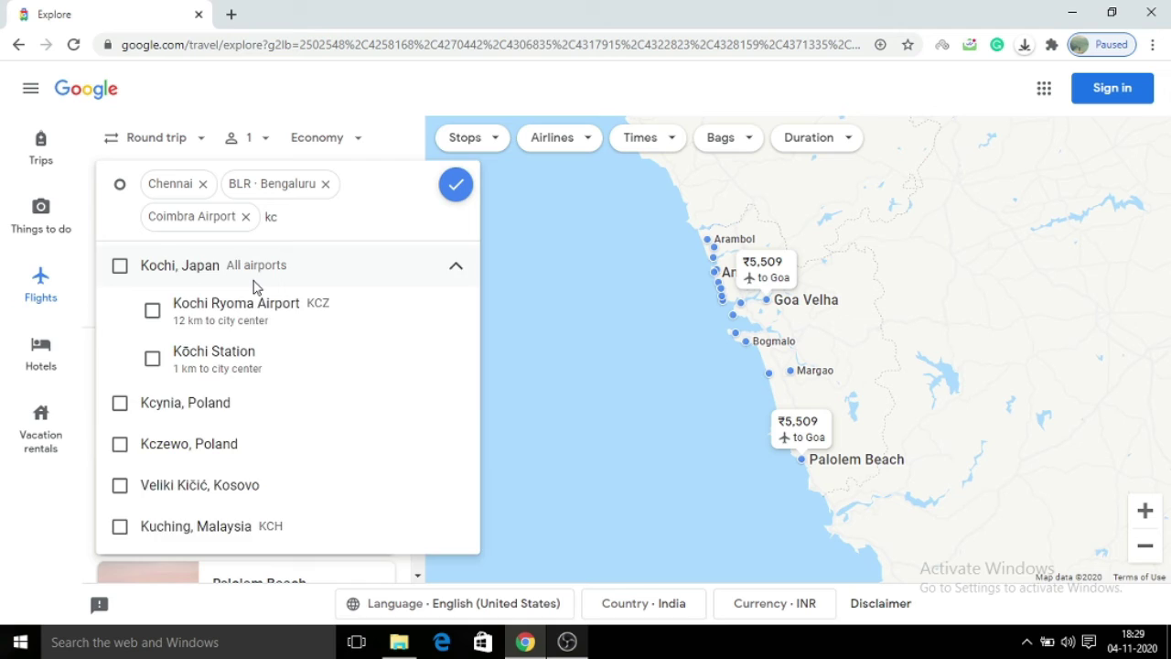
pyautogui.press('BackSpace')
pyautogui.write('ochi')
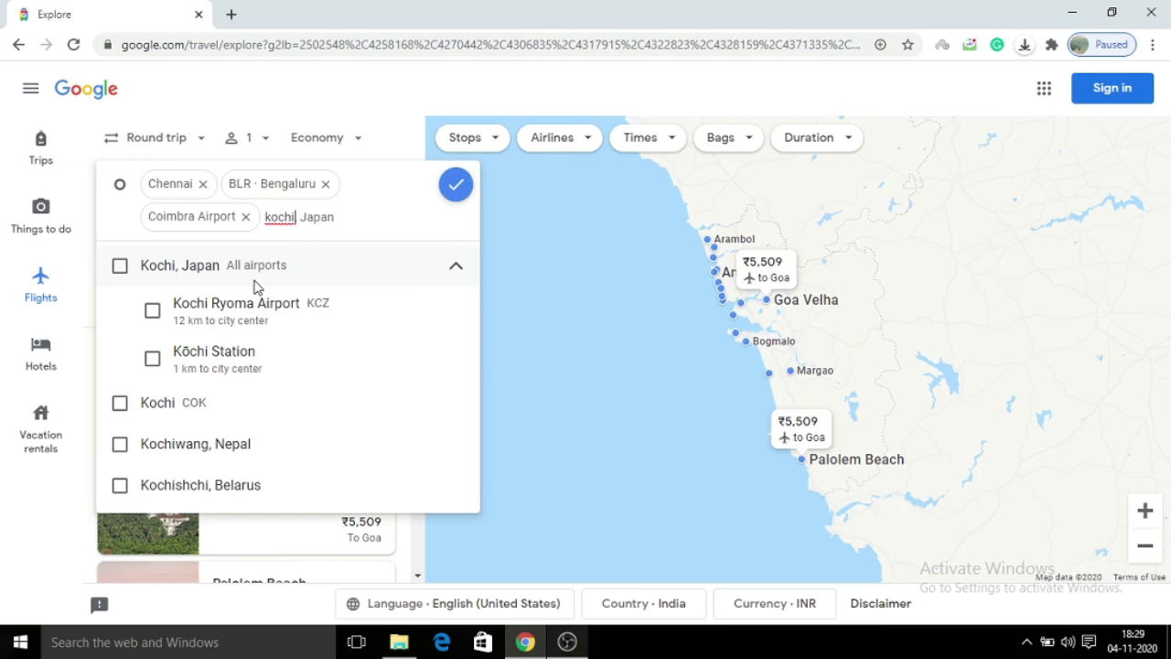
pyautogui.write(', Japann')
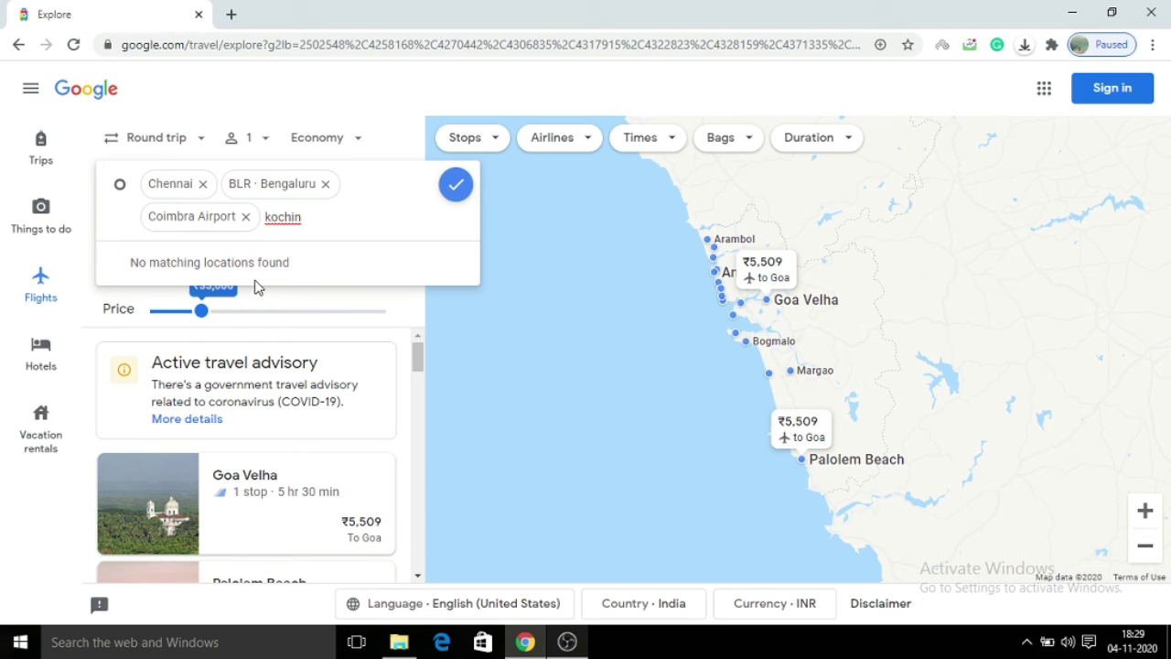
pyautogui.press('BackSpace')
pyautogui.press('BackSpace')
pyautogui.press('BackSpace')
pyautogui.press('BackSpace')
pyautogui.press('BackSpace')
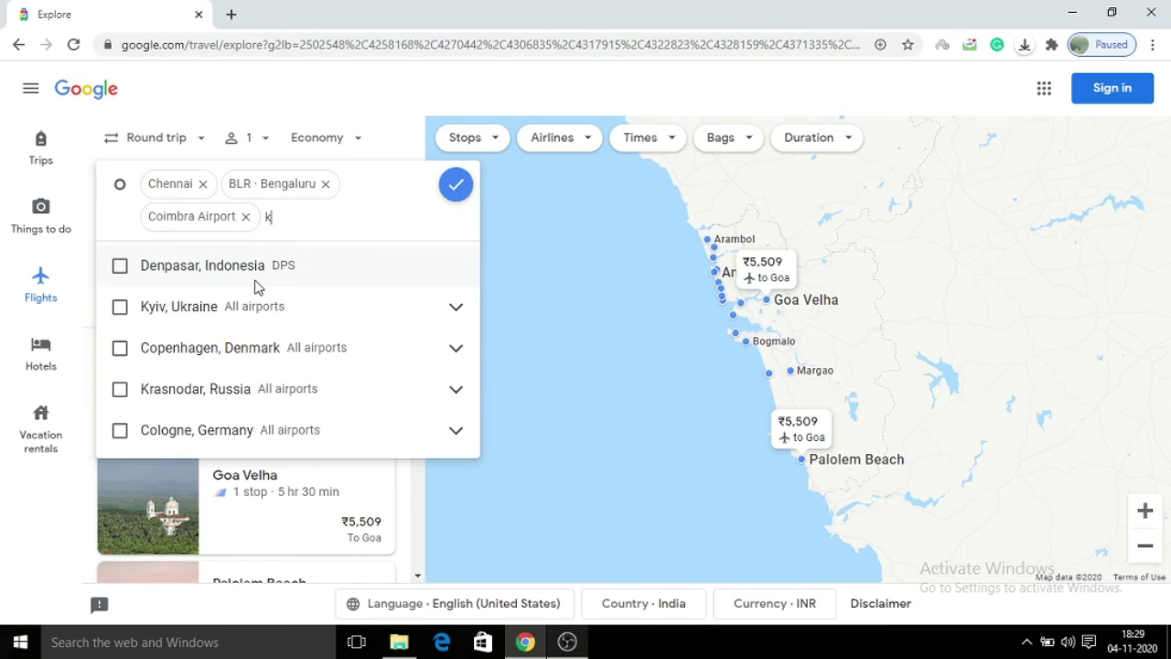
pyautogui.press('BackSpace')
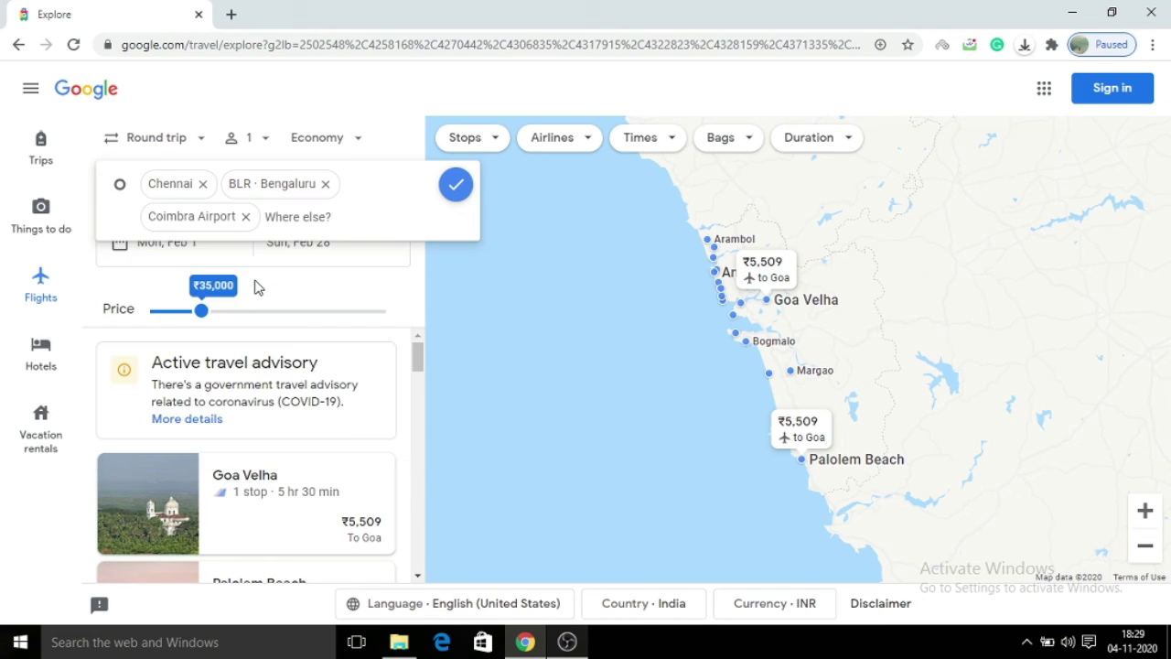
pyautogui.click(459, 193)
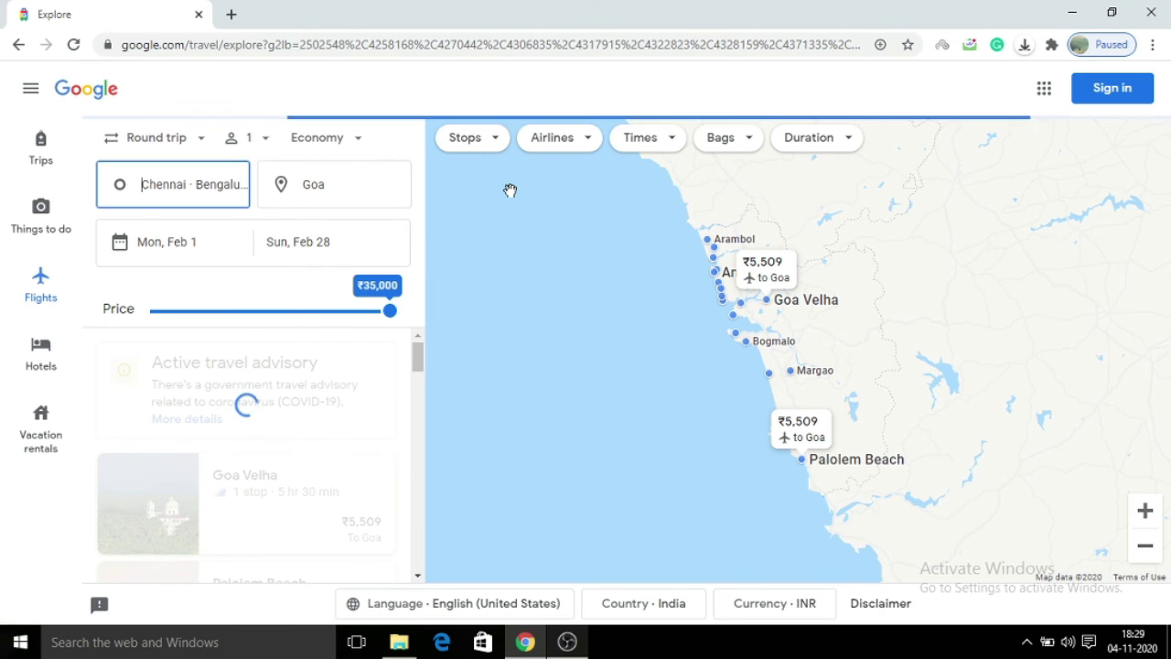